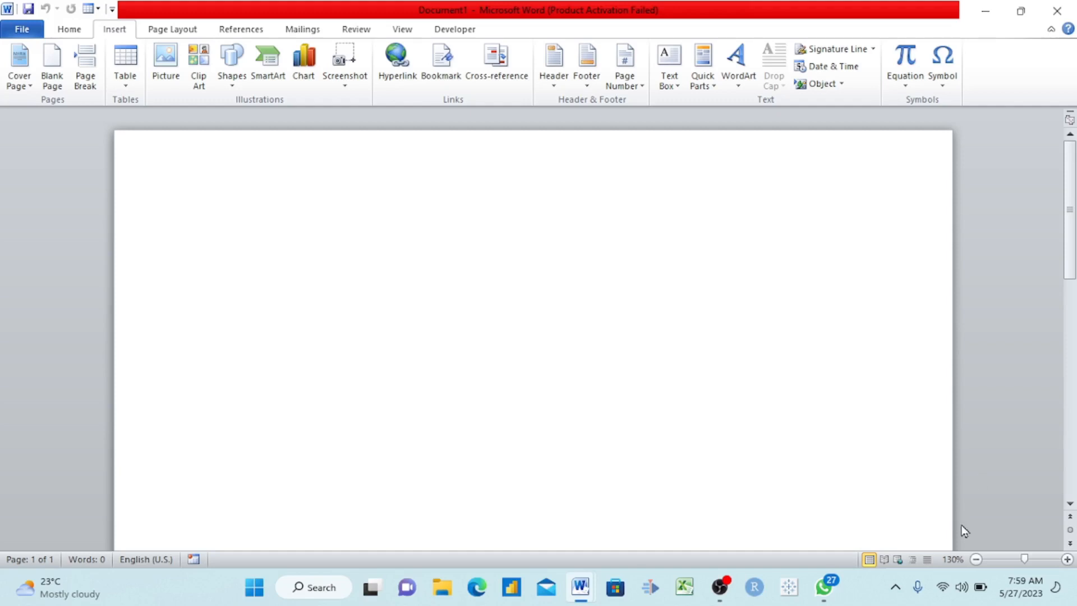
Step: Insert a Clustered Column chart into the blank document
{"action": "left_click", "coordinate": [1067, 559]}
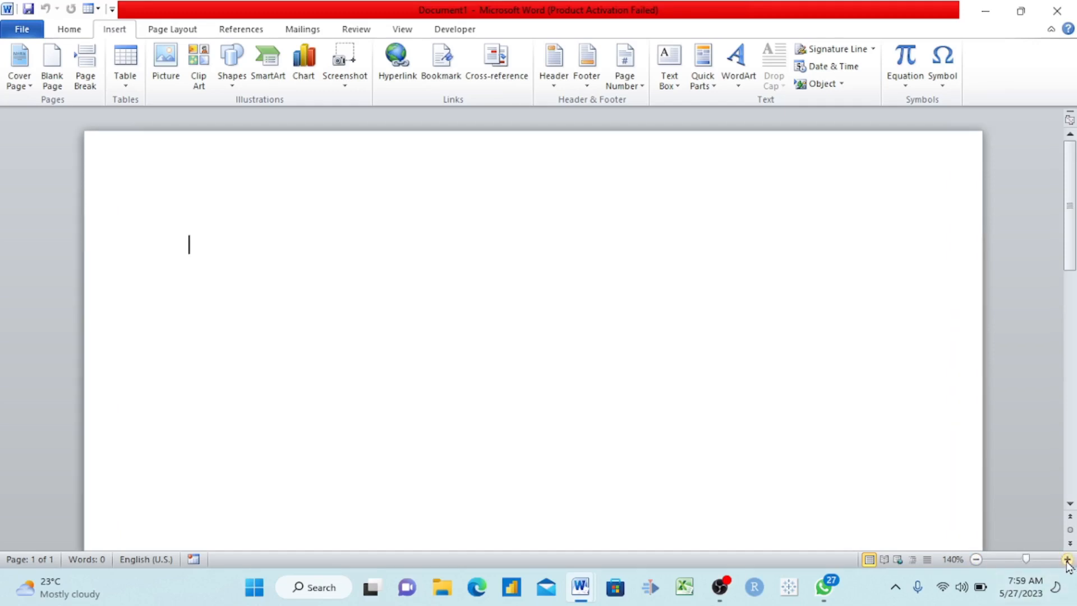
{"action": "left_click", "coordinate": [1067, 559]}
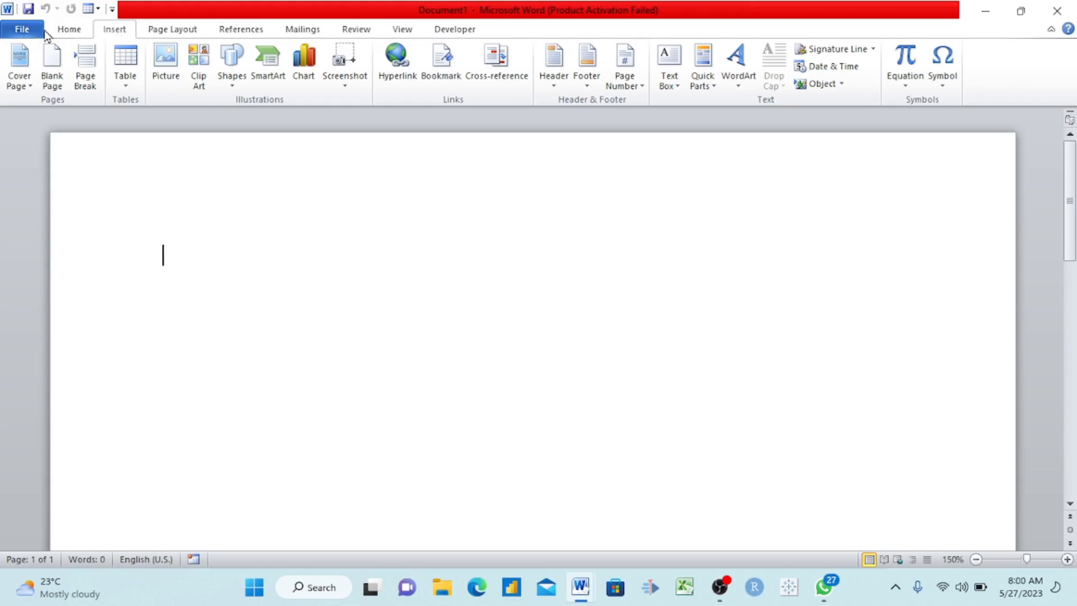
{"action": "left_click", "coordinate": [72, 33]}
{"action": "left_click", "coordinate": [115, 31]}
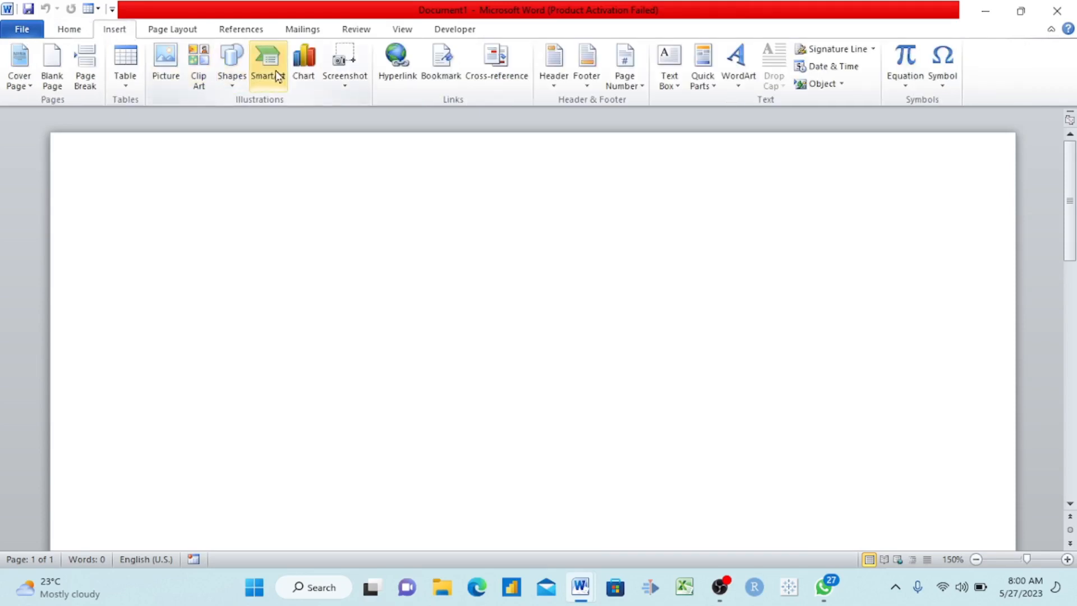
{"action": "left_click", "coordinate": [306, 80]}
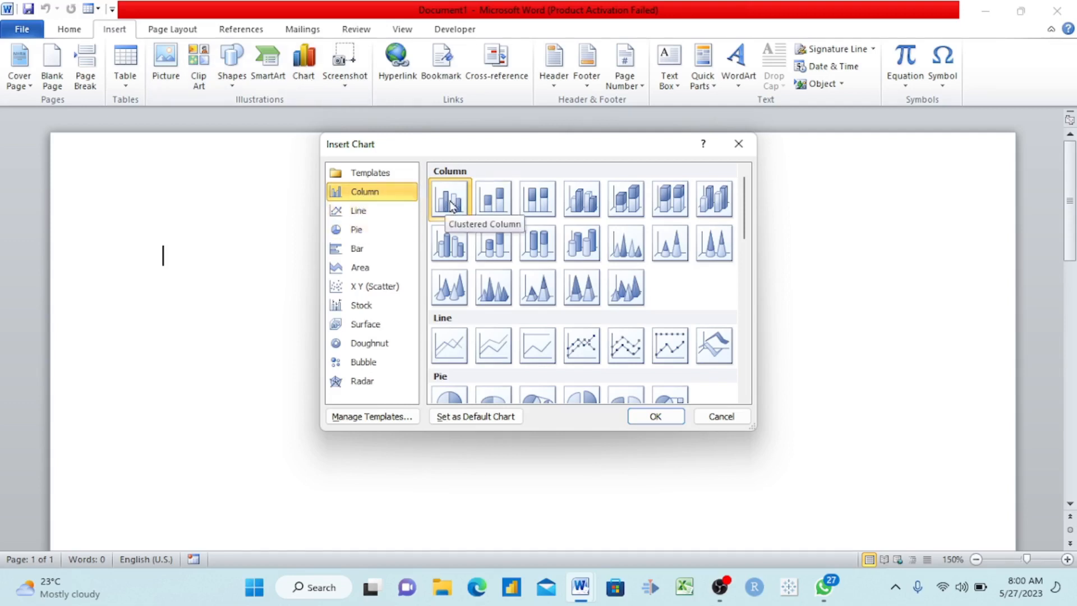
{"action": "left_click", "coordinate": [639, 416]}
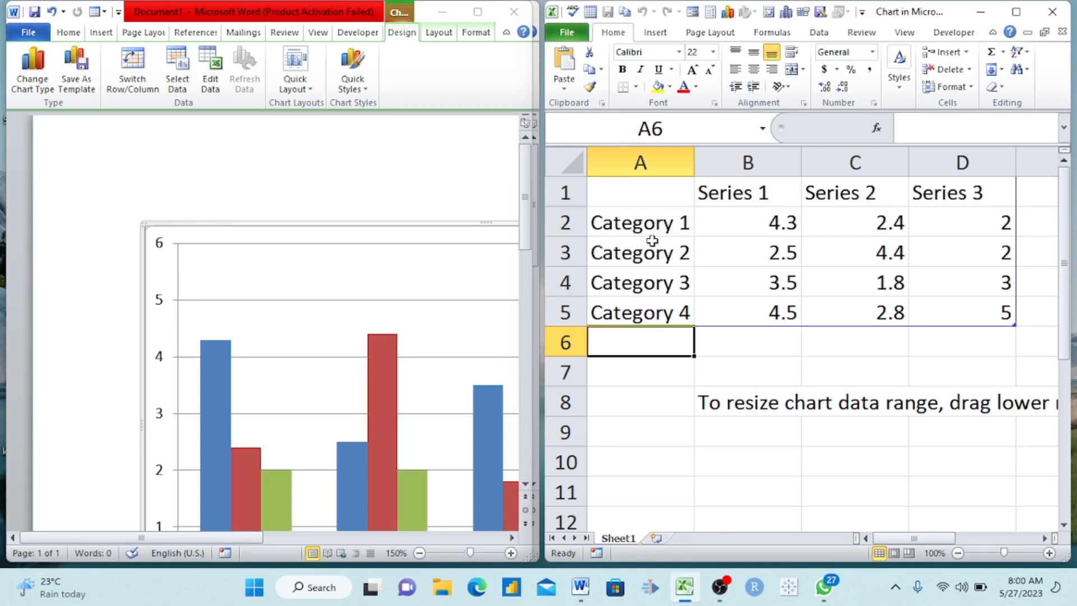
Step: Examine the sample series values for each category in the chart's data sheet
{"action": "left_click", "coordinate": [729, 257]}
{"action": "left_click", "coordinate": [854, 261]}
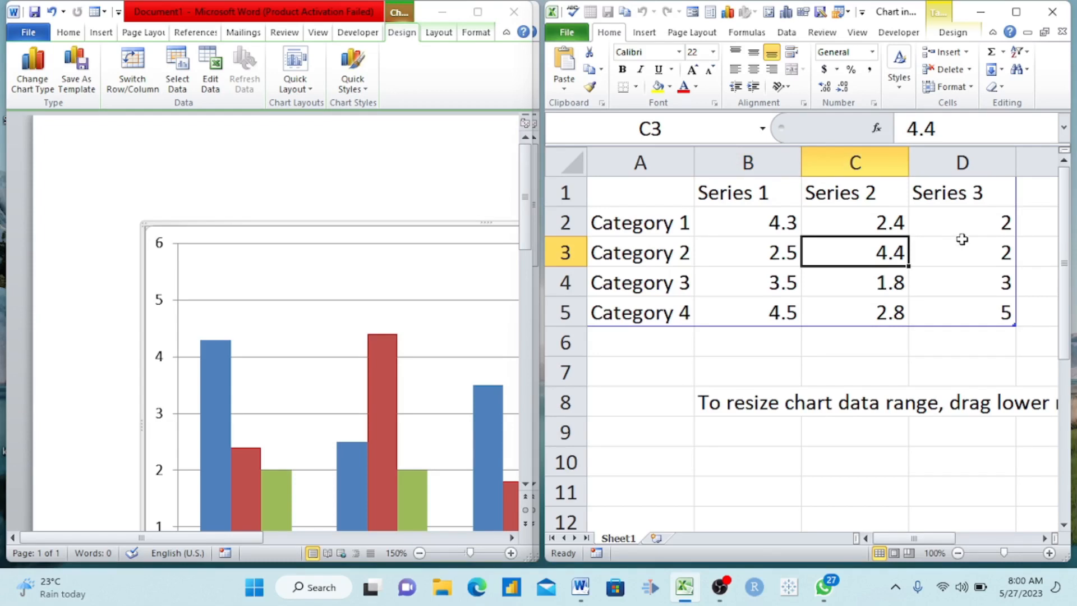
{"action": "left_click", "coordinate": [961, 245]}
{"action": "left_click", "coordinate": [972, 224]}
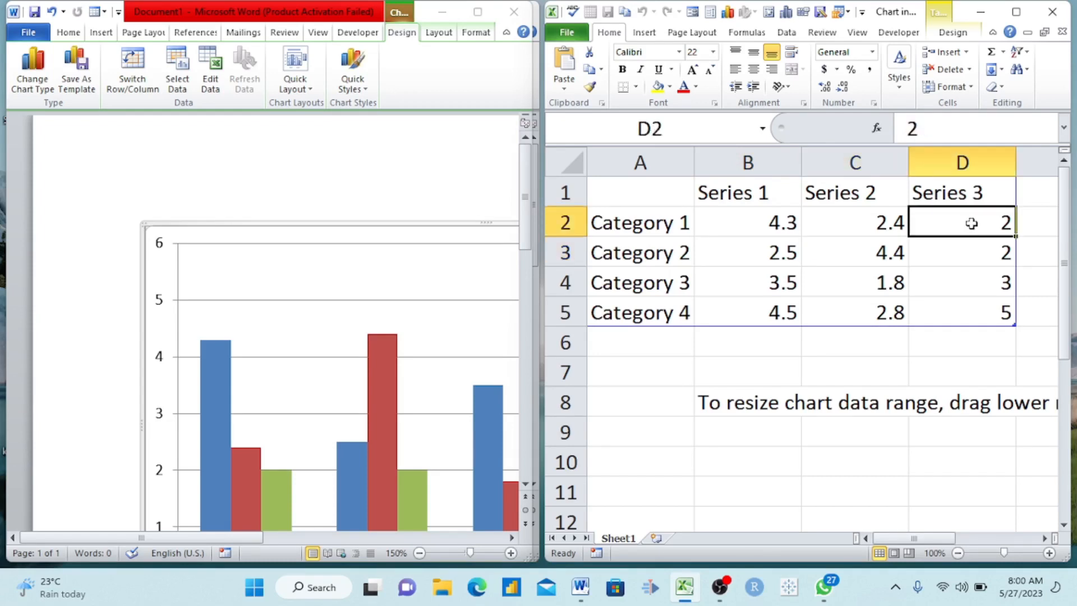
{"action": "left_click", "coordinate": [860, 221]}
{"action": "left_click", "coordinate": [747, 226]}
{"action": "left_click", "coordinate": [740, 260]}
{"action": "left_click", "coordinate": [772, 283]}
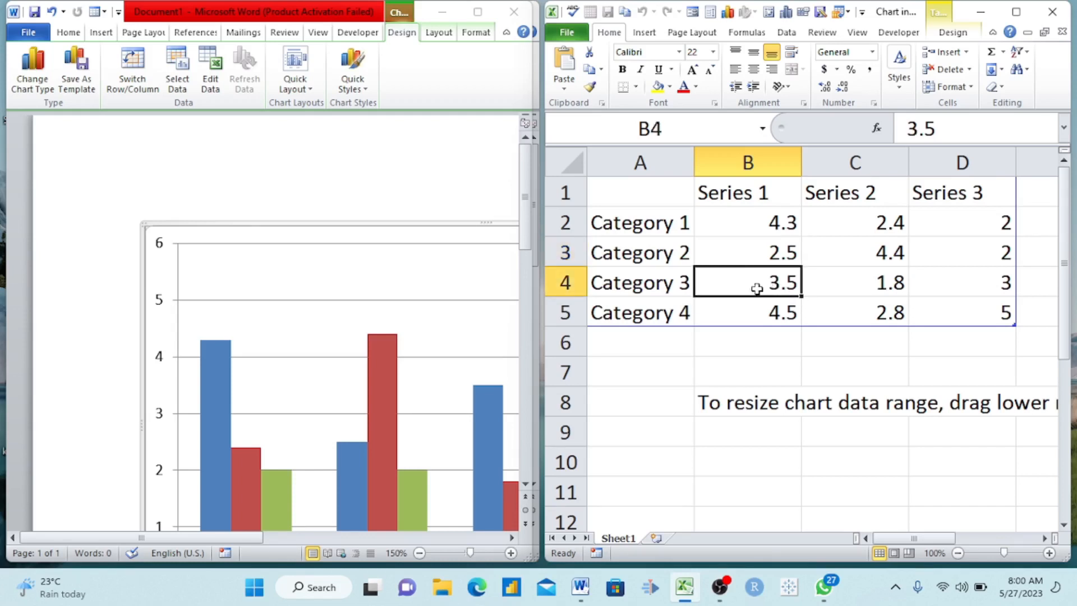
{"action": "left_click", "coordinate": [775, 315]}
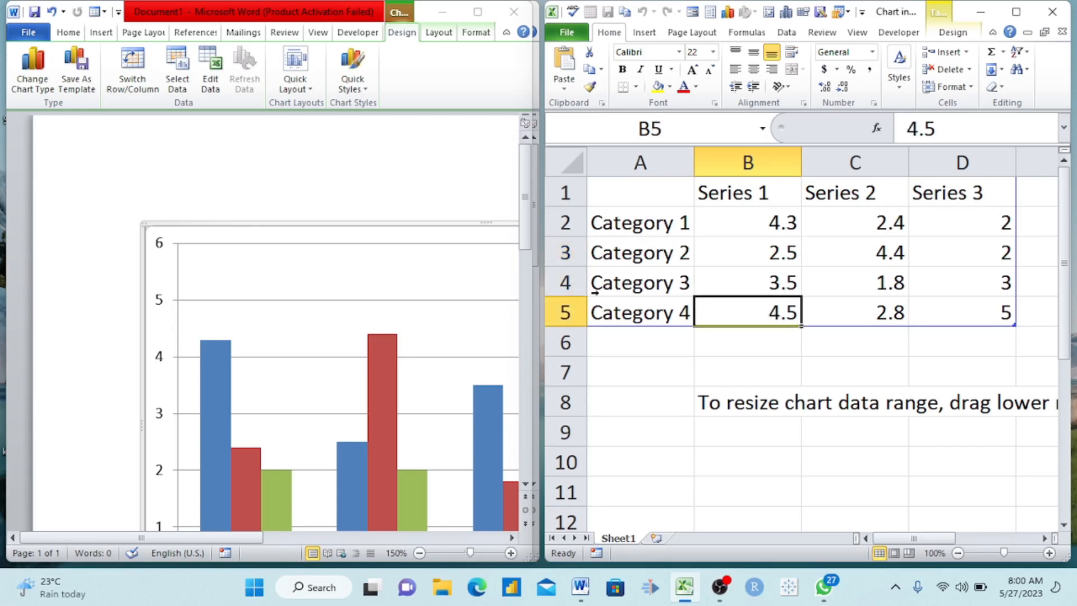
Step: Examine how the chart's category axis, columns and legend correspond to the rows and series in the data sheet
{"action": "scroll", "coordinate": [429, 335], "scroll_direction": "down", "scroll_amount": 5}
{"action": "scroll", "coordinate": [432, 334], "scroll_direction": "up", "scroll_amount": 3}
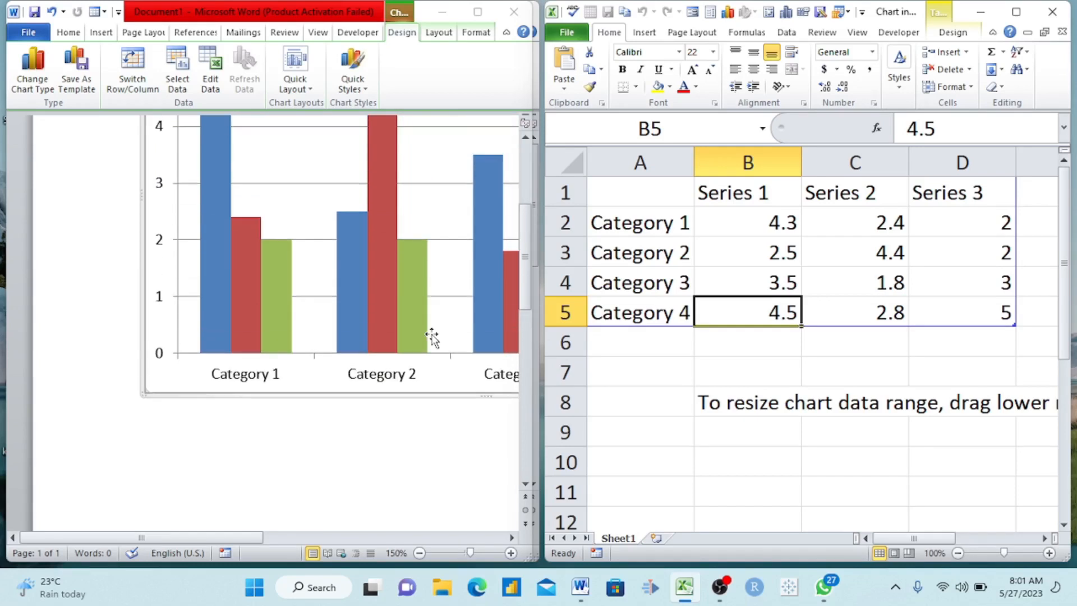
{"action": "scroll", "coordinate": [432, 337], "scroll_direction": "right", "scroll_amount": 2}
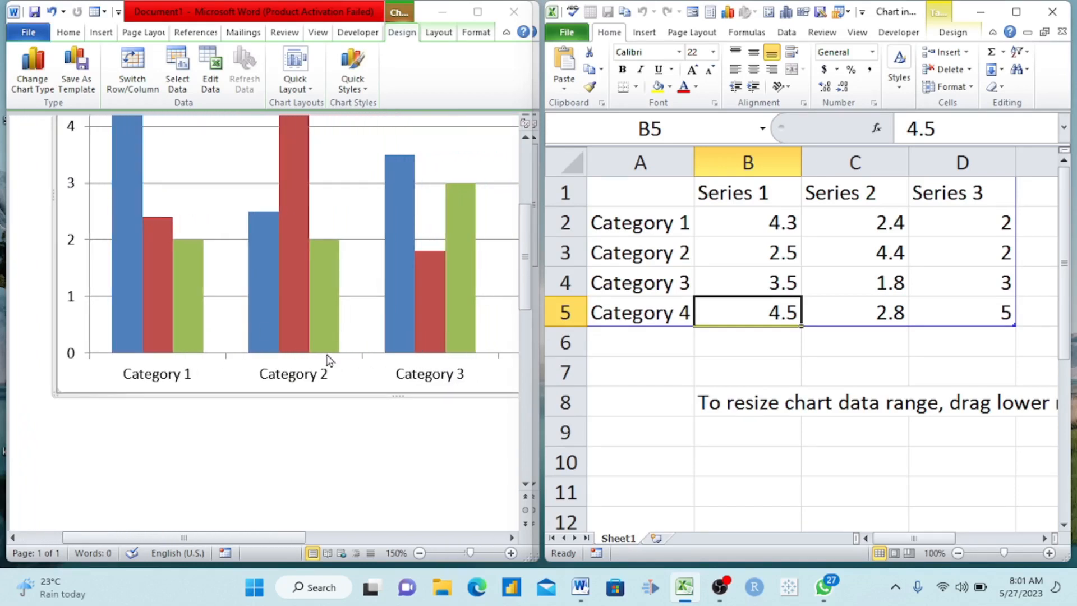
{"action": "scroll", "coordinate": [331, 357], "scroll_direction": "right", "scroll_amount": 2}
{"action": "scroll", "coordinate": [331, 356], "scroll_direction": "right", "scroll_amount": 1}
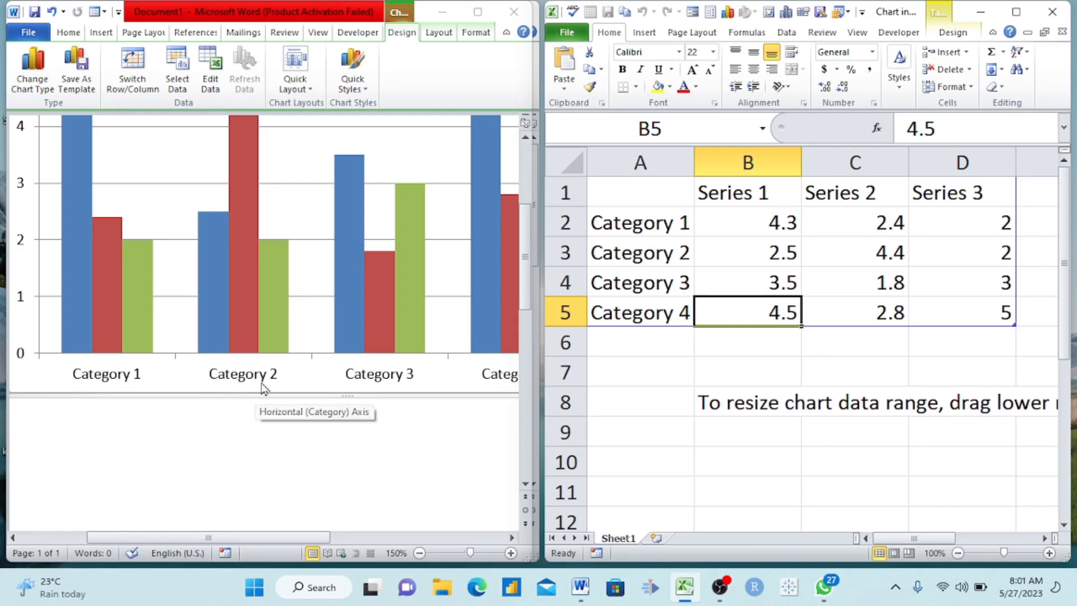
{"action": "scroll", "coordinate": [367, 385], "scroll_direction": "right", "scroll_amount": 2}
{"action": "scroll", "coordinate": [368, 387], "scroll_direction": "right", "scroll_amount": 2}
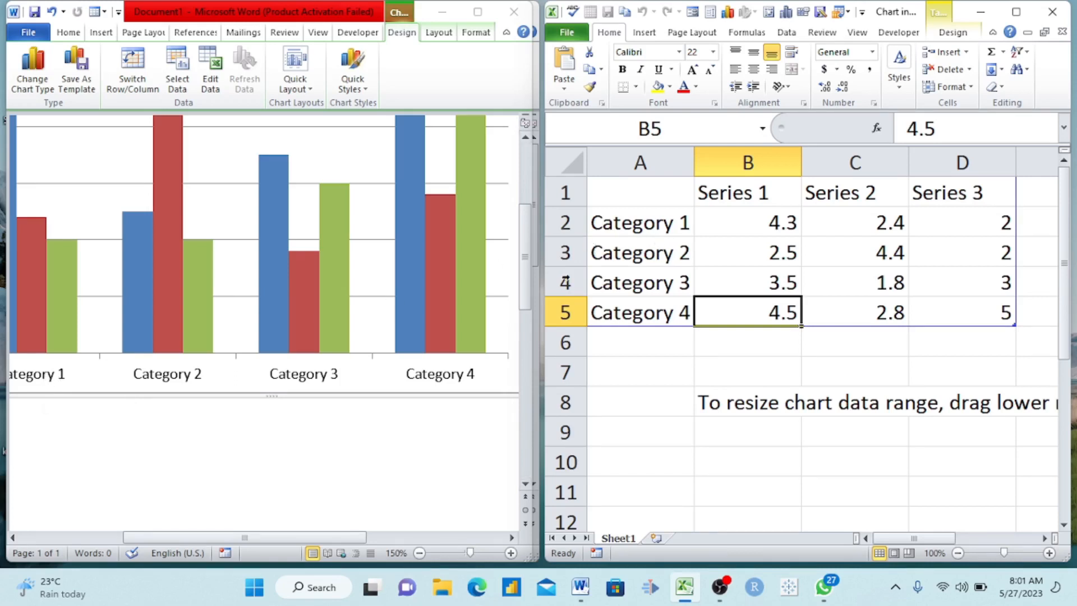
{"action": "scroll", "coordinate": [341, 338], "scroll_direction": "right", "scroll_amount": 3}
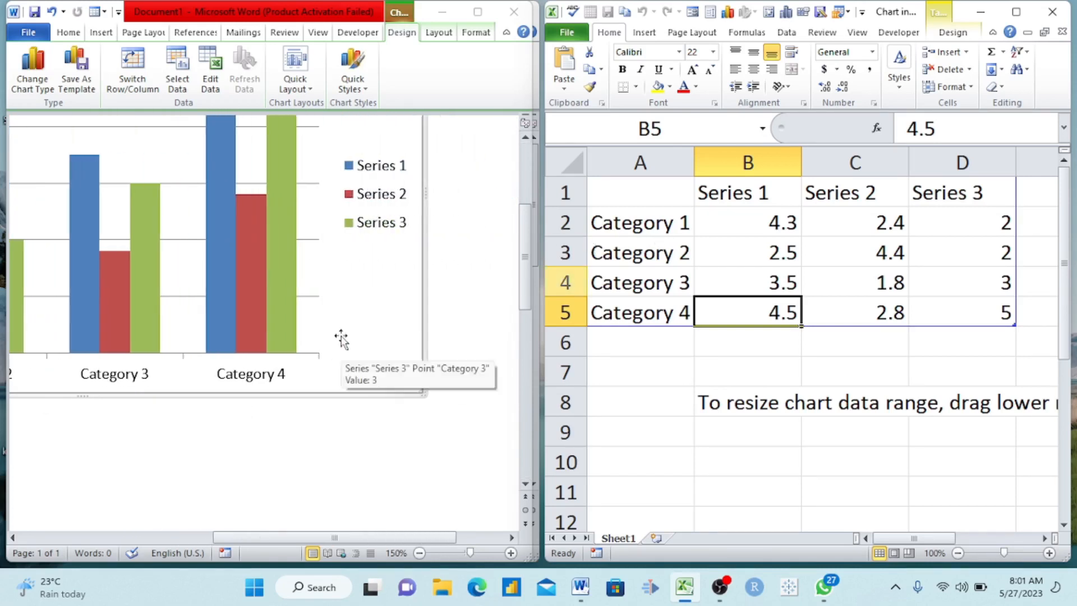
{"action": "scroll", "coordinate": [341, 337], "scroll_direction": "up", "scroll_amount": 4}
{"action": "scroll", "coordinate": [341, 337], "scroll_direction": "down", "scroll_amount": 5}
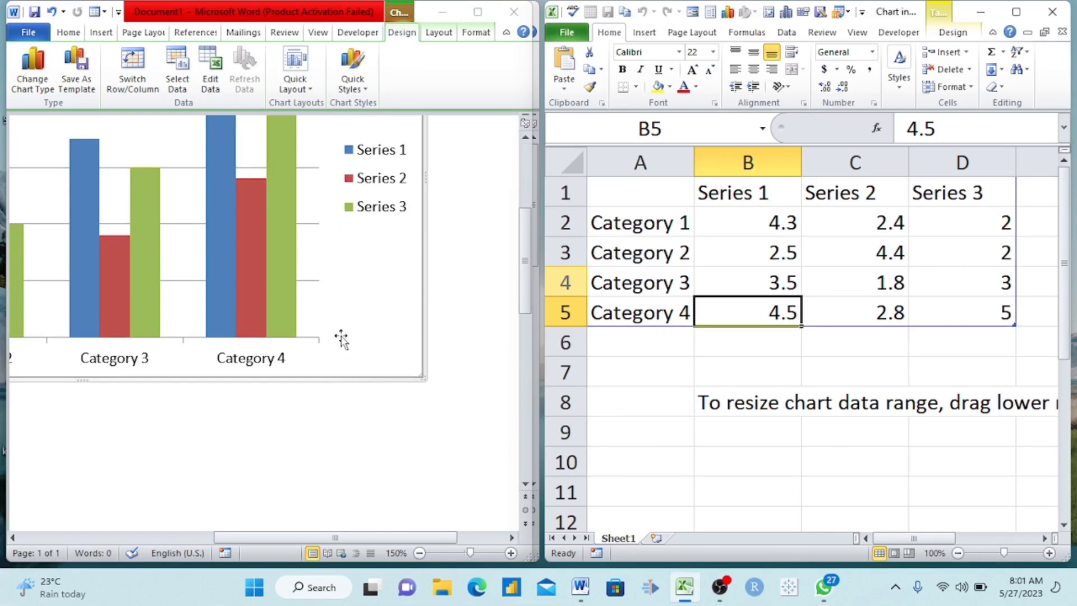
{"action": "scroll", "coordinate": [342, 338], "scroll_direction": "up", "scroll_amount": 3}
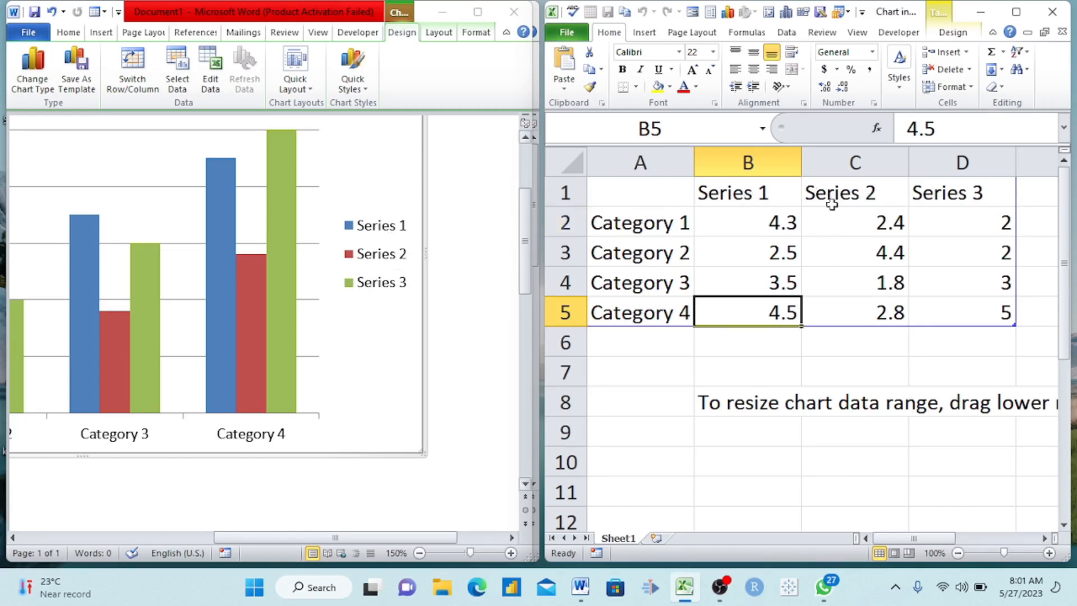
{"action": "left_click", "coordinate": [1036, 195]}
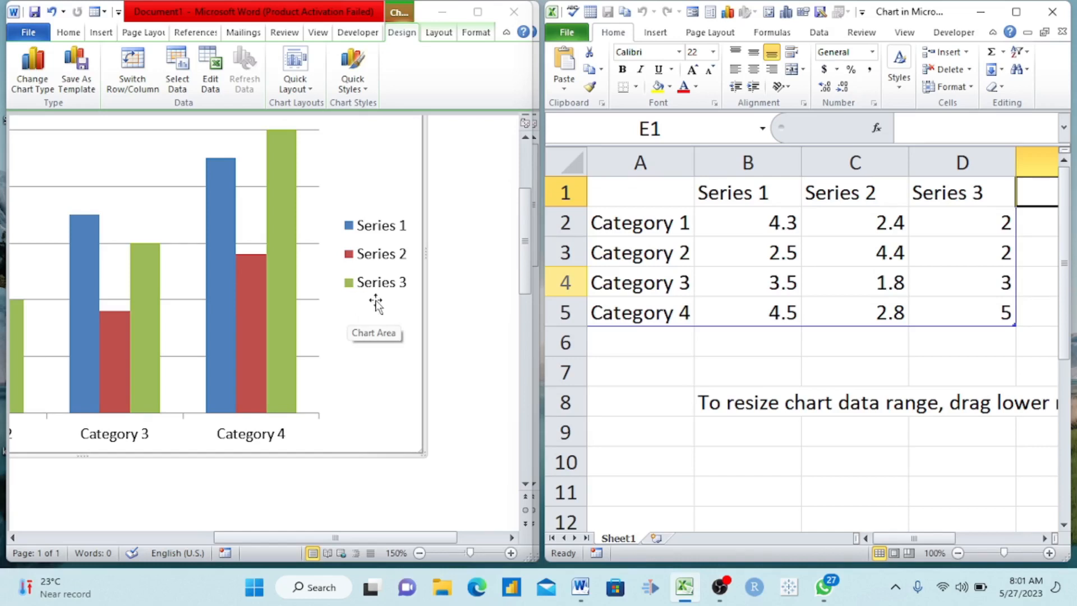
{"action": "scroll", "coordinate": [373, 311], "scroll_direction": "left", "scroll_amount": 5}
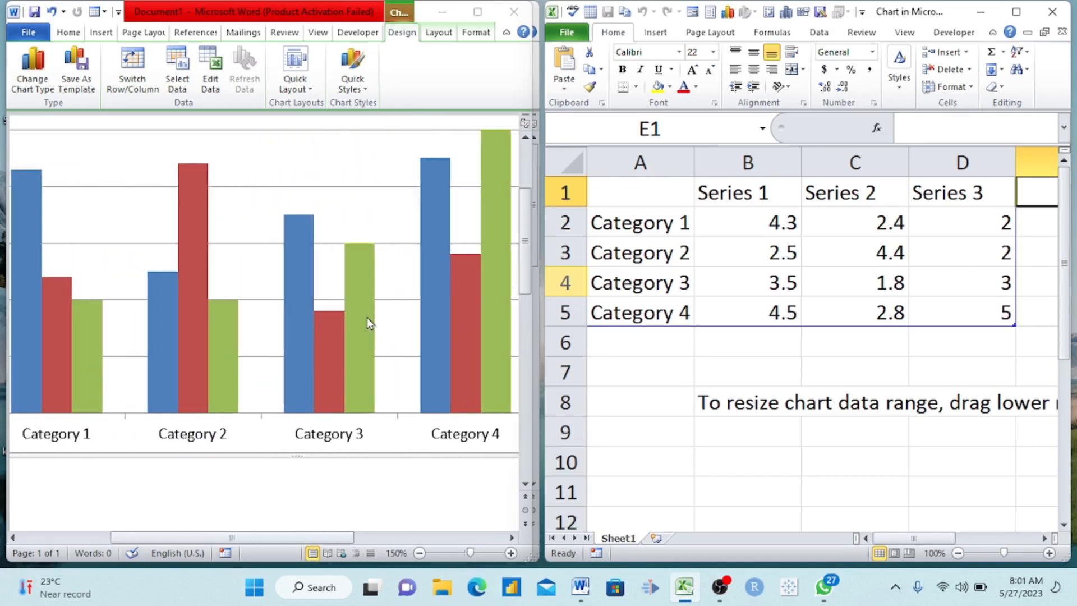
{"action": "scroll", "coordinate": [367, 318], "scroll_direction": "left", "scroll_amount": 5}
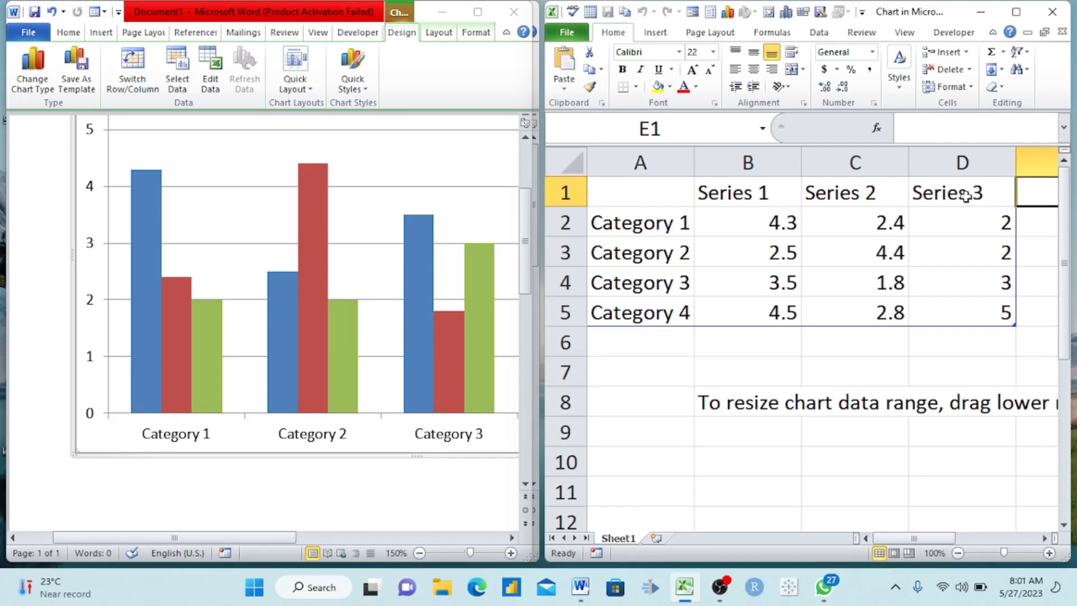
Step: Rename Category 1 as Cameroon and Category 2 as Nigeria in the chart's data sheet
{"action": "left_click", "coordinate": [652, 222]}
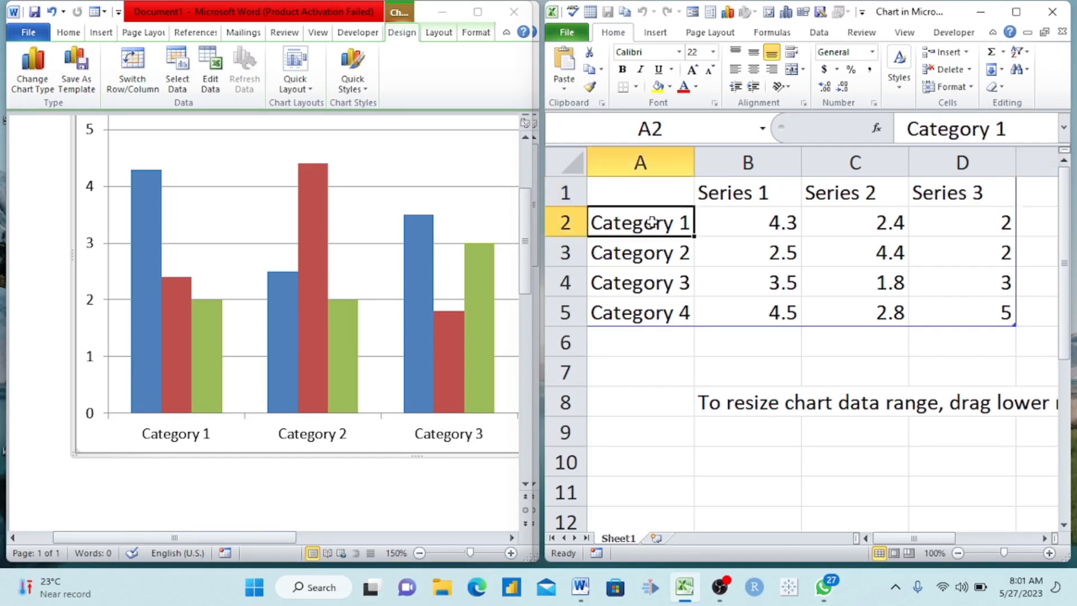
{"action": "key", "text": "BackSpace"}
{"action": "type", "text": "c"}
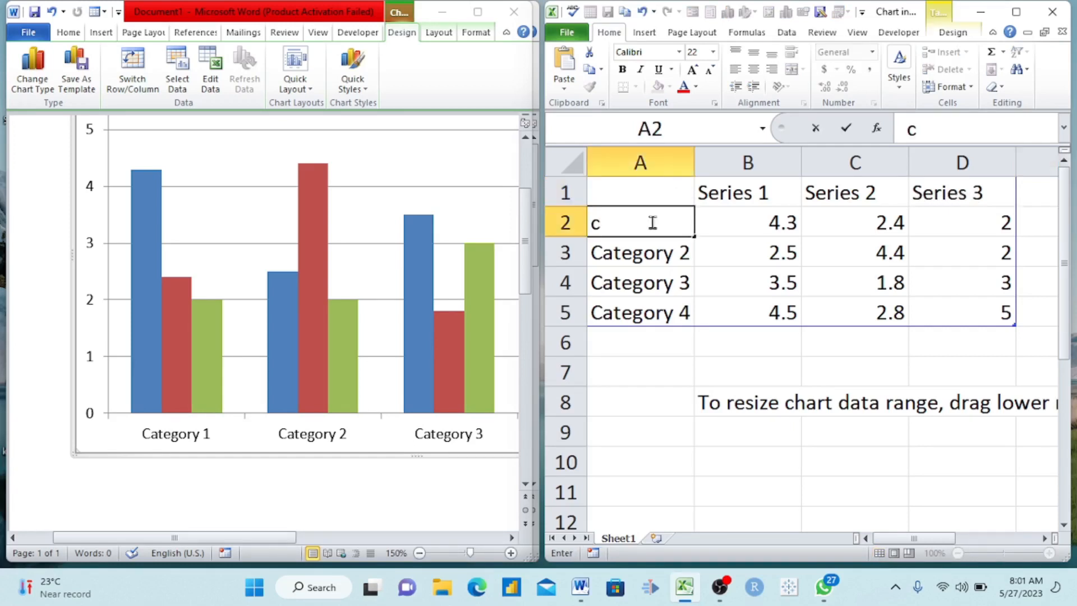
{"action": "key", "text": "BackSpace"}
{"action": "type", "text": "Cameroon"}
{"action": "key", "text": "Return"}
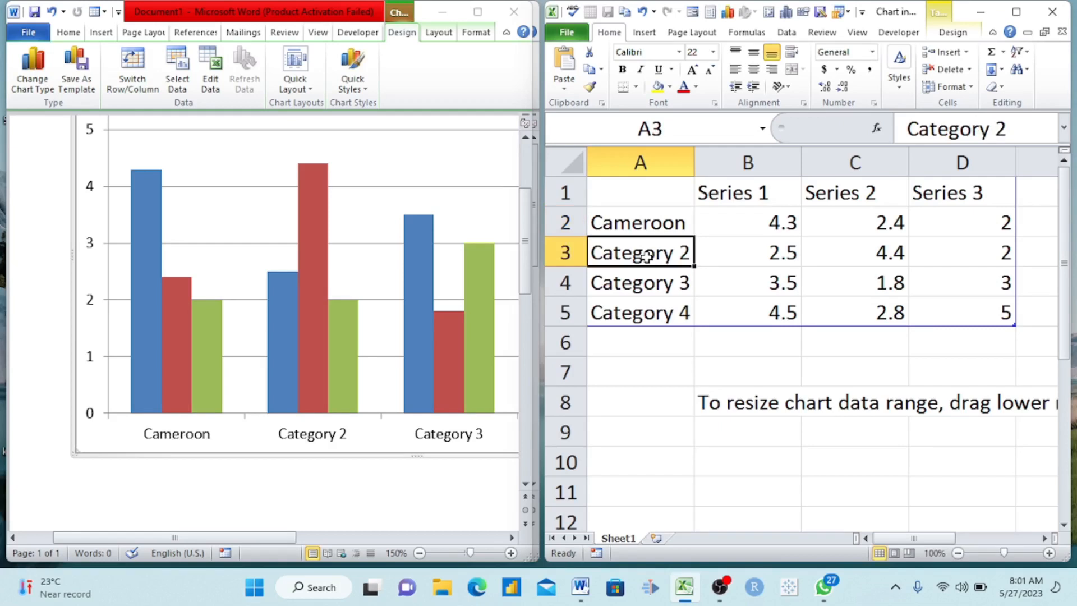
{"action": "key", "text": "BackSpace"}
{"action": "type", "text": "Ni"}
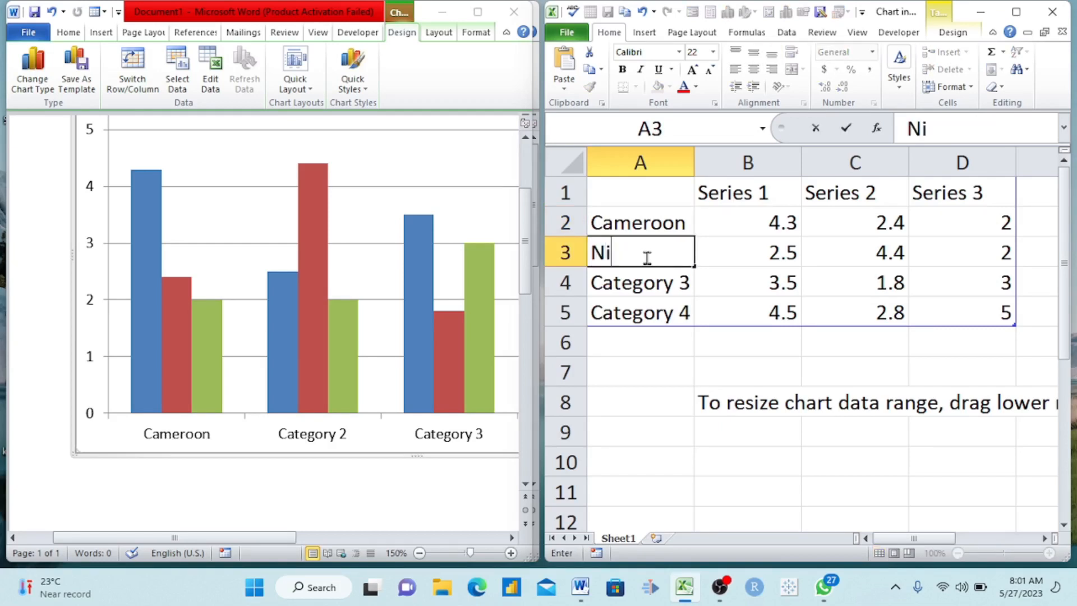
{"action": "type", "text": "geria"}
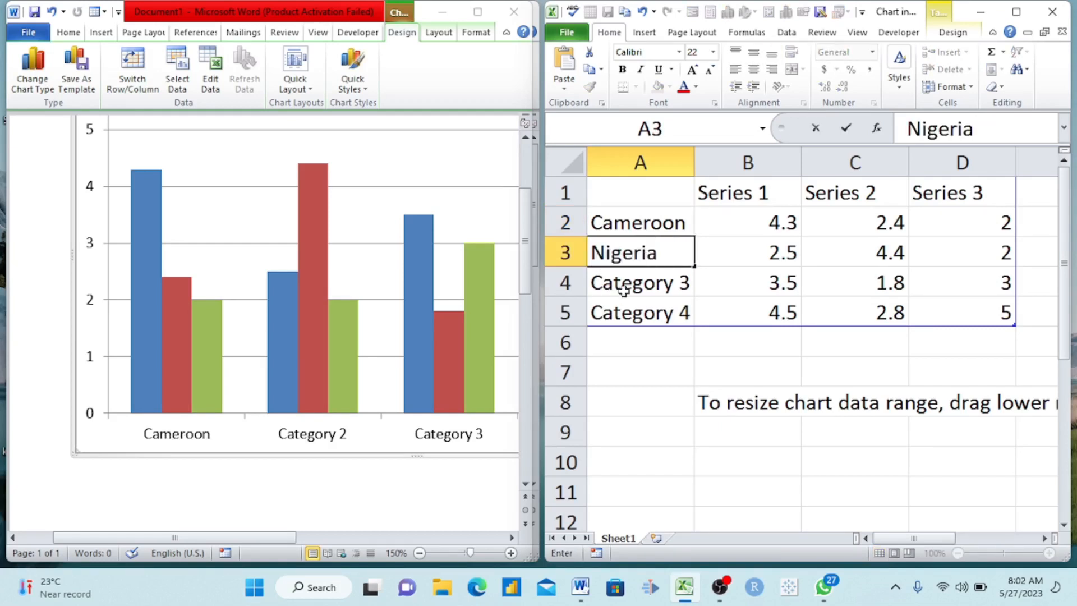
{"action": "key", "text": "Return"}
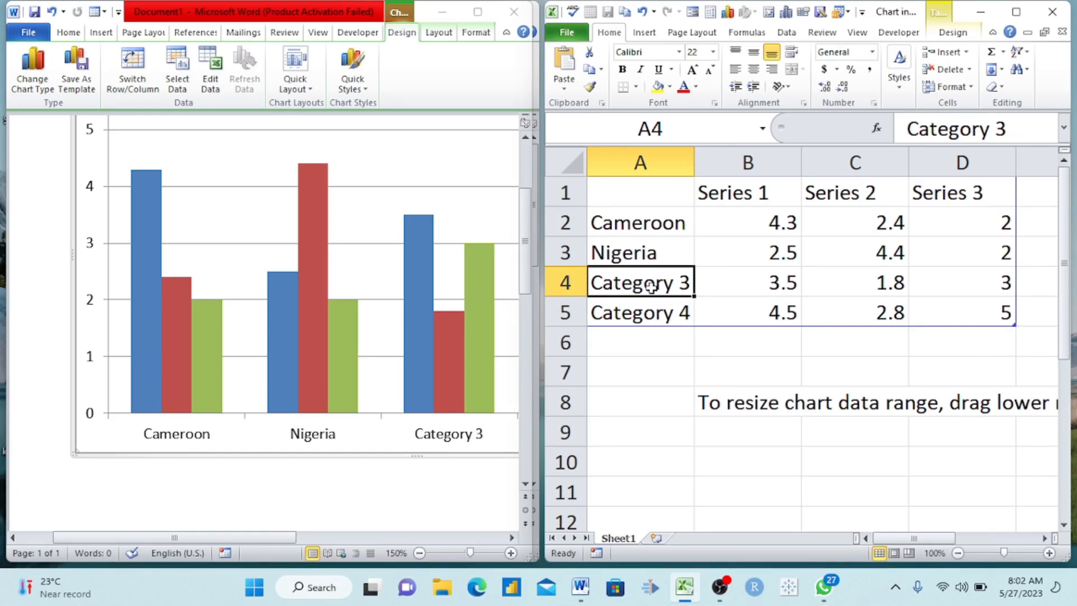
Step: Rename Category 3 as Kenya and Category 4 as Ghana in the chart's data sheet
{"action": "key", "text": "BackSpace"}
{"action": "type", "text": "K"}
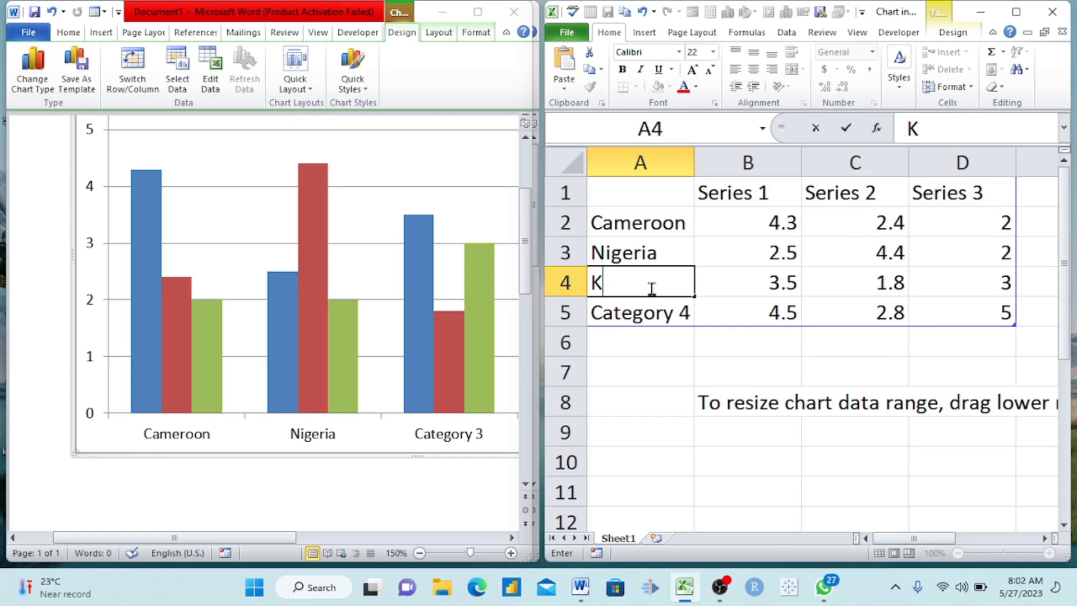
{"action": "type", "text": "enya"}
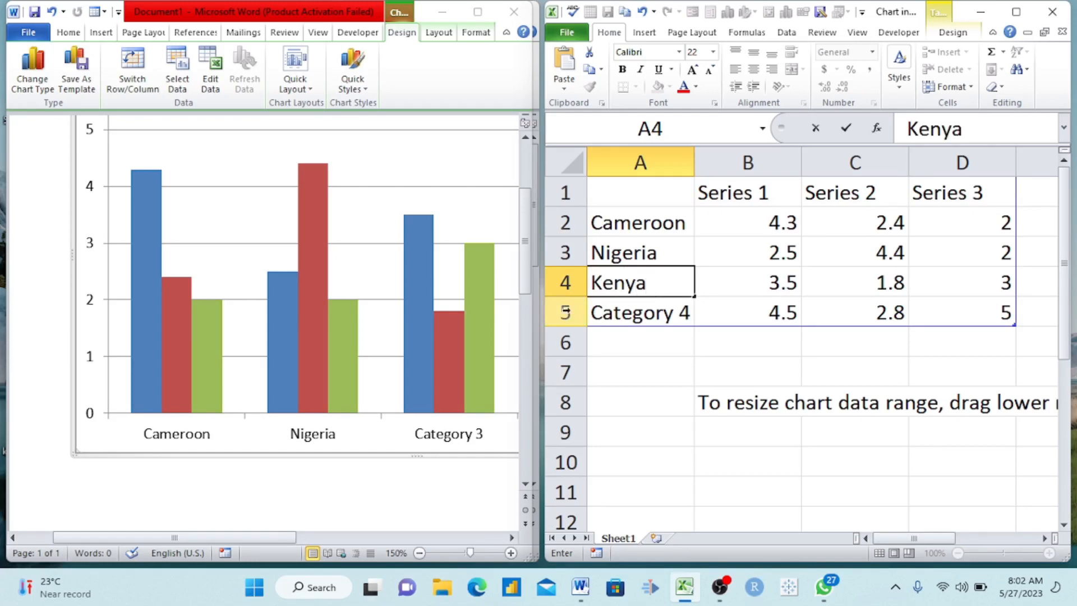
{"action": "key", "text": "Return"}
{"action": "key", "text": "BackSpace"}
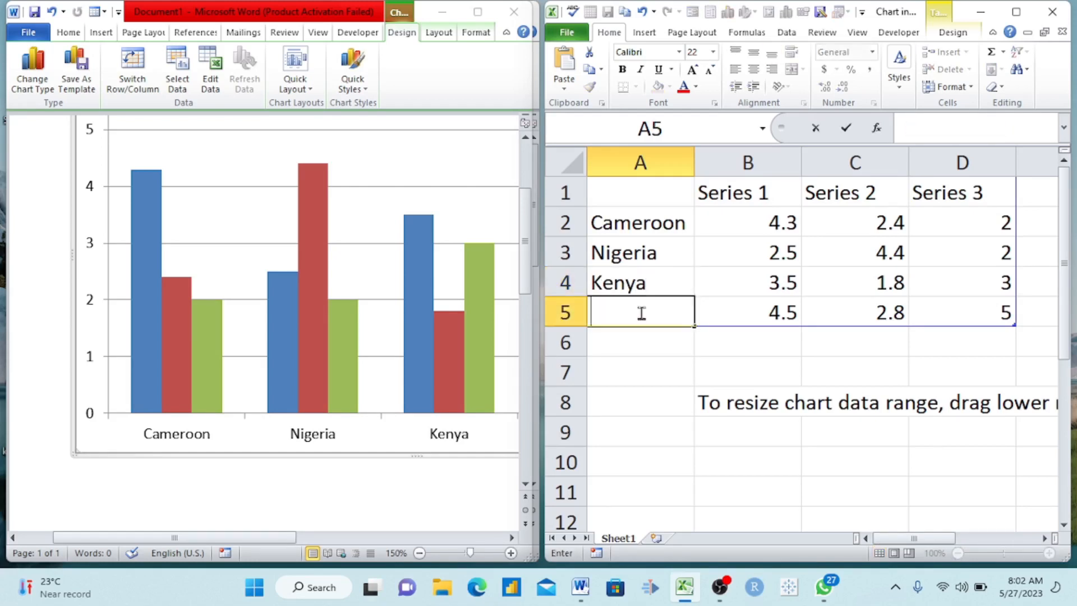
{"action": "type", "text": "Ghana"}
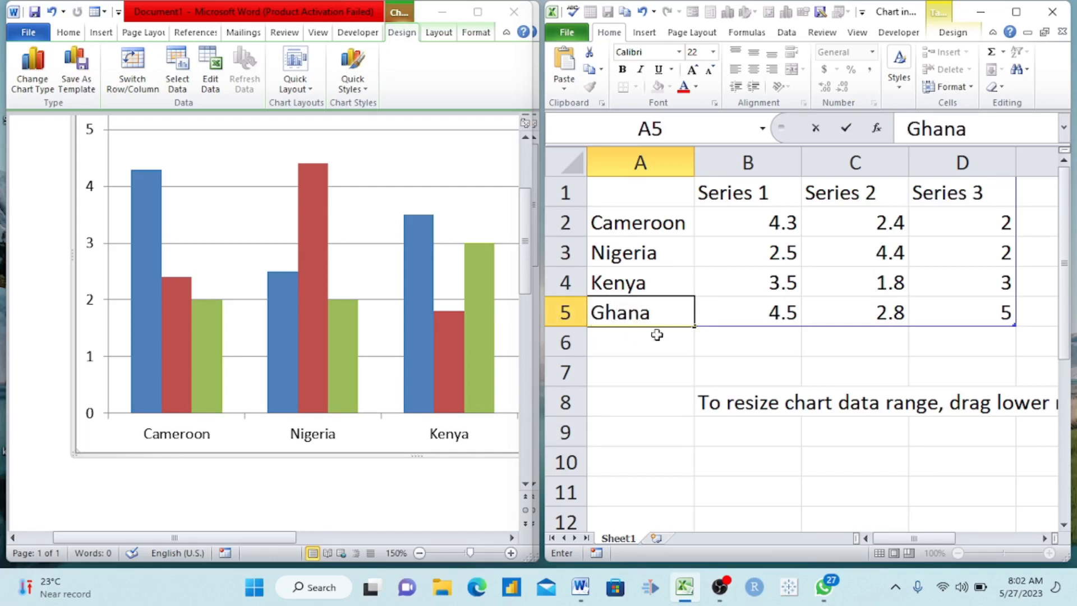
{"action": "left_click", "coordinate": [764, 316]}
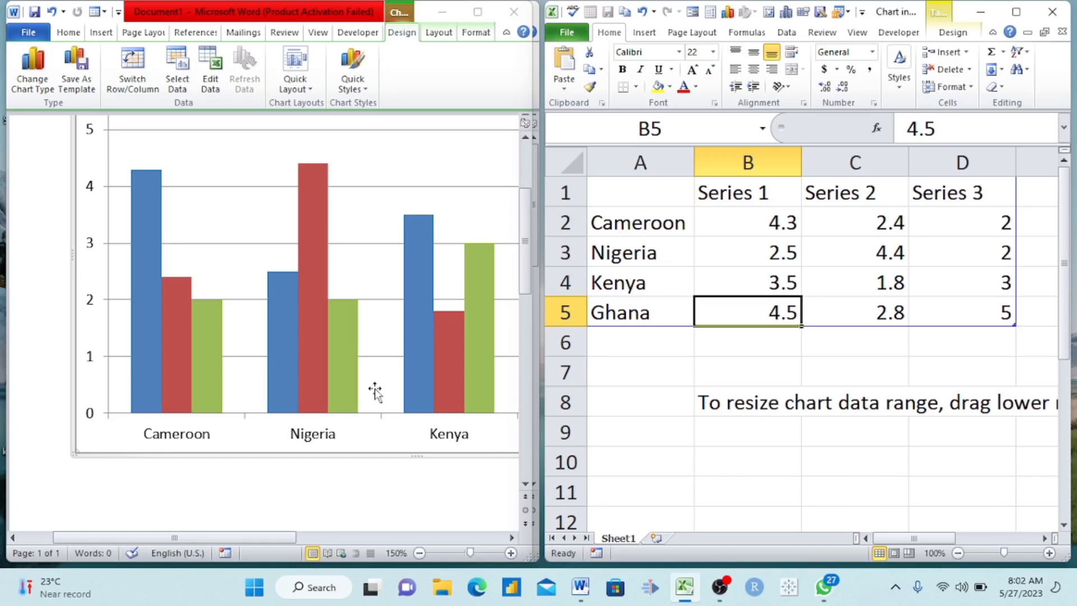
Step: Examine the country labels along the chart's category axis and their column groups, from Cameroon to Ghana
{"action": "scroll", "coordinate": [380, 440], "scroll_direction": "right", "scroll_amount": 5}
{"action": "scroll", "coordinate": [383, 447], "scroll_direction": "left", "scroll_amount": 5}
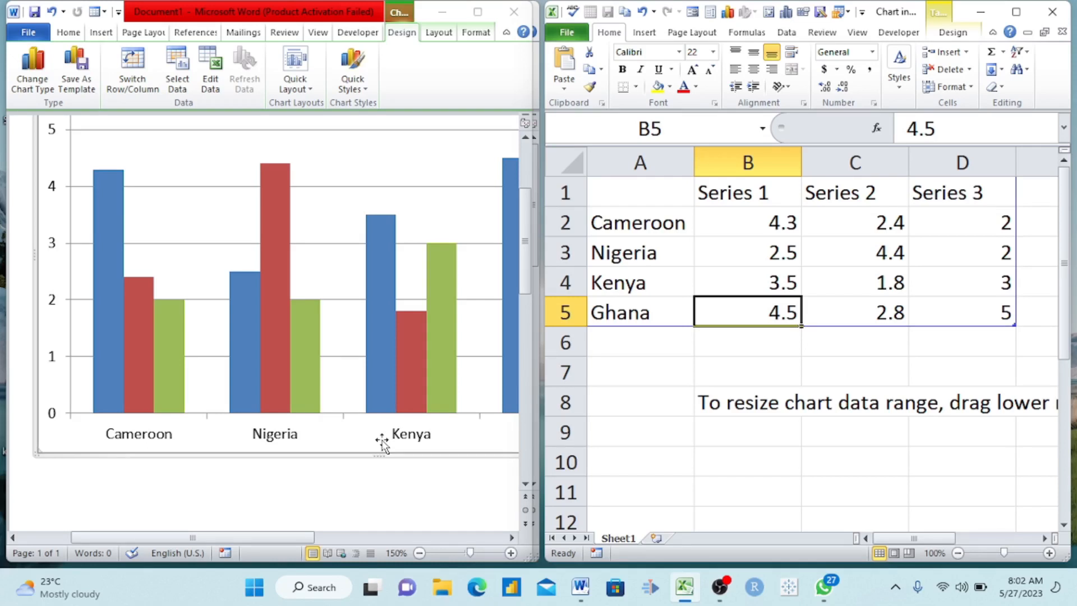
{"action": "scroll", "coordinate": [382, 443], "scroll_direction": "right", "scroll_amount": 5}
{"action": "scroll", "coordinate": [381, 443], "scroll_direction": "left", "scroll_amount": 3}
{"action": "scroll", "coordinate": [382, 443], "scroll_direction": "right", "scroll_amount": 2}
{"action": "scroll", "coordinate": [382, 443], "scroll_direction": "left", "scroll_amount": 1}
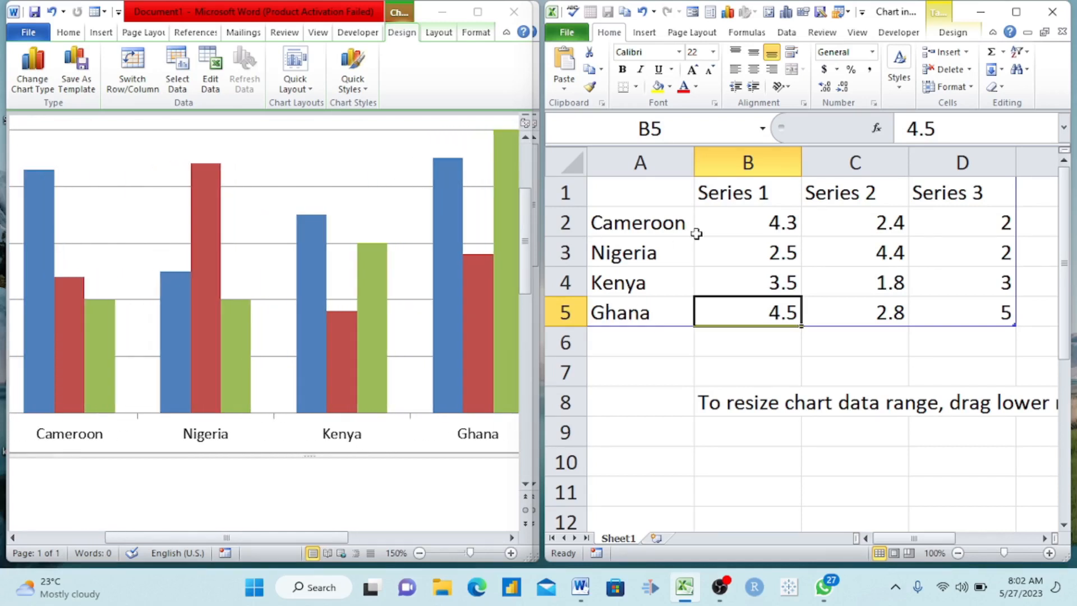
Step: Rename Series 1 as Price and Series 2 as Cost in the chart's data sheet
{"action": "left_click", "coordinate": [754, 196]}
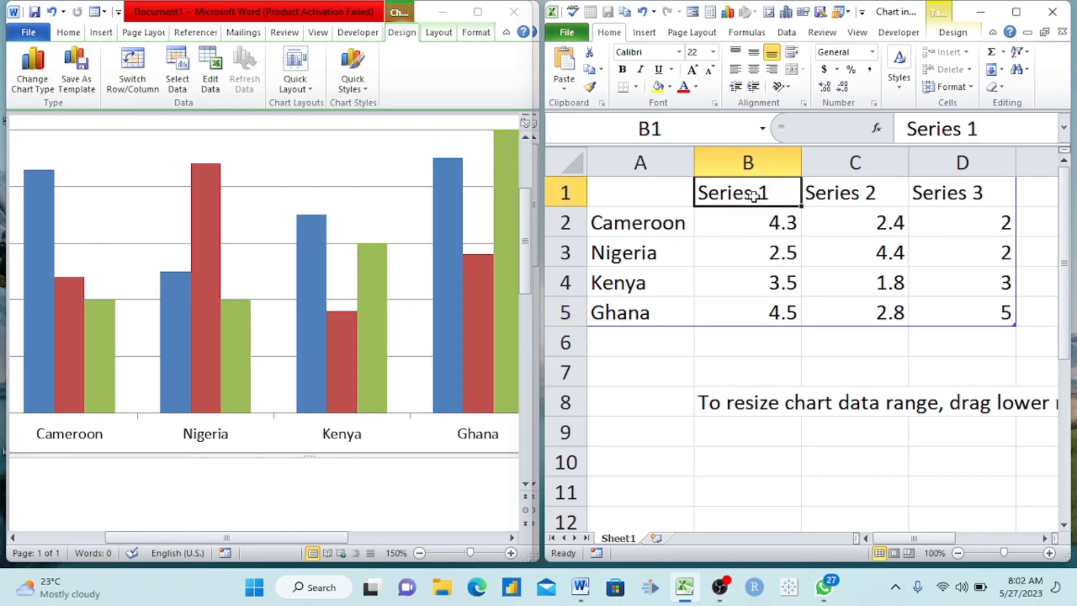
{"action": "key", "text": "BackSpace"}
{"action": "type", "text": "Price"}
{"action": "left_click", "coordinate": [850, 193]}
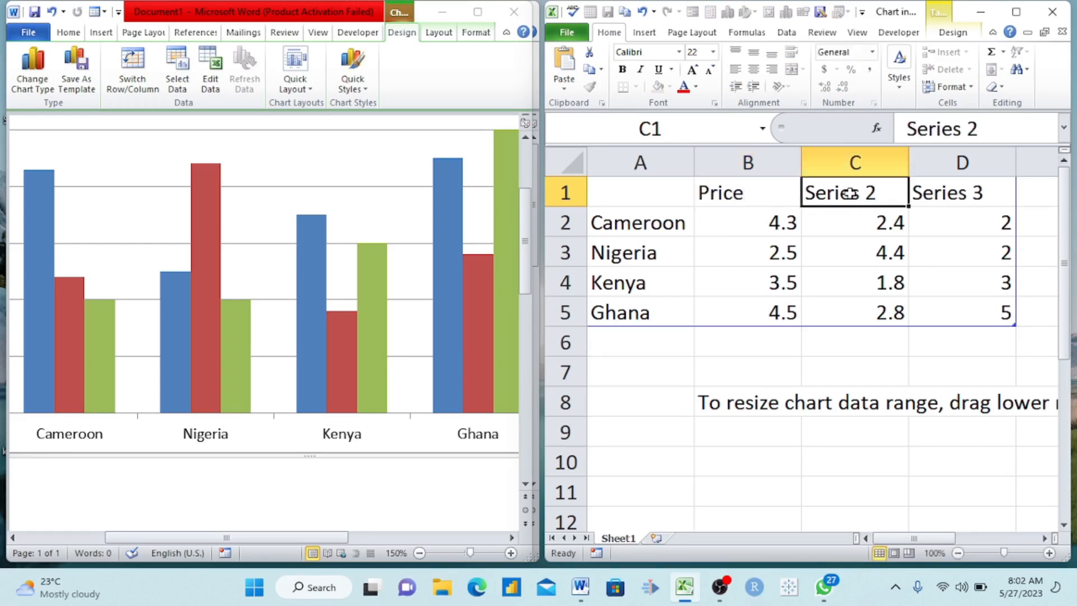
{"action": "key", "text": "BackSpace"}
{"action": "type", "text": "Cost"}
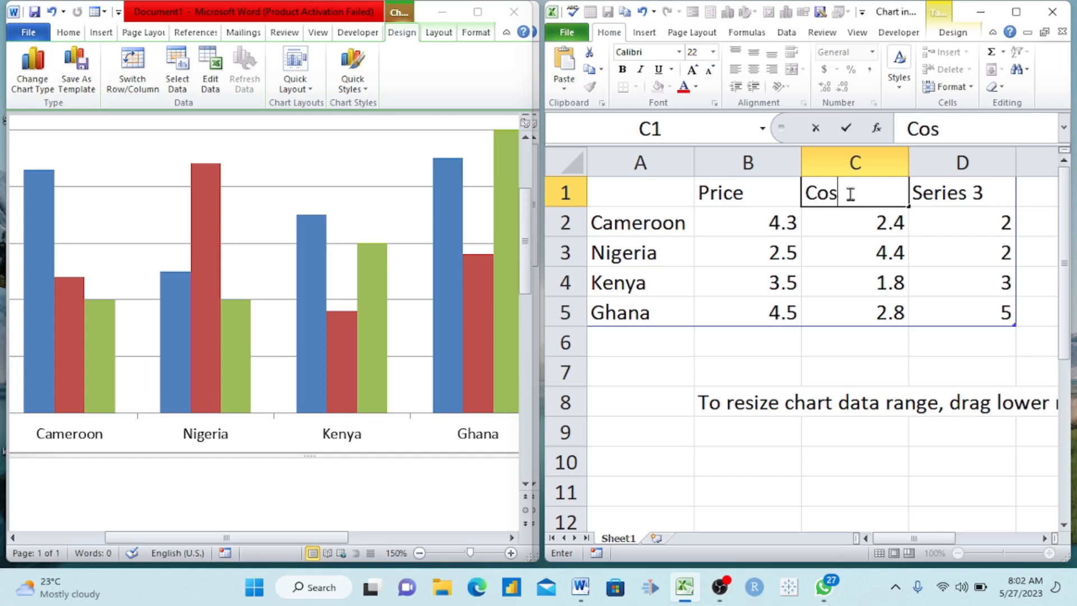
{"action": "left_click", "coordinate": [836, 290]}
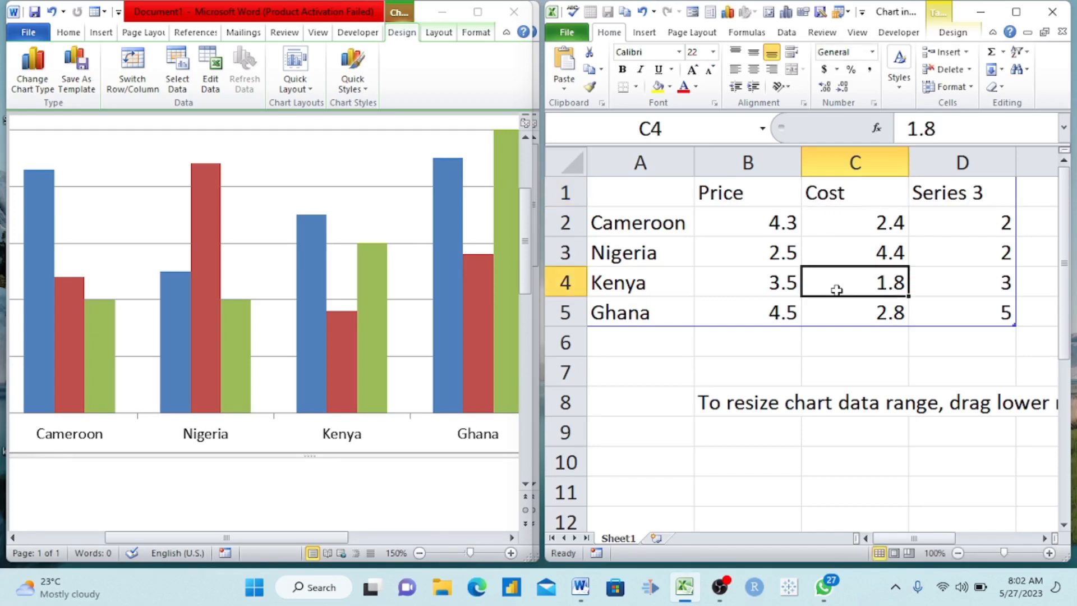
Step: Rename Series 3 as Profit in the header row of the chart's data sheet
{"action": "left_click", "coordinate": [964, 193]}
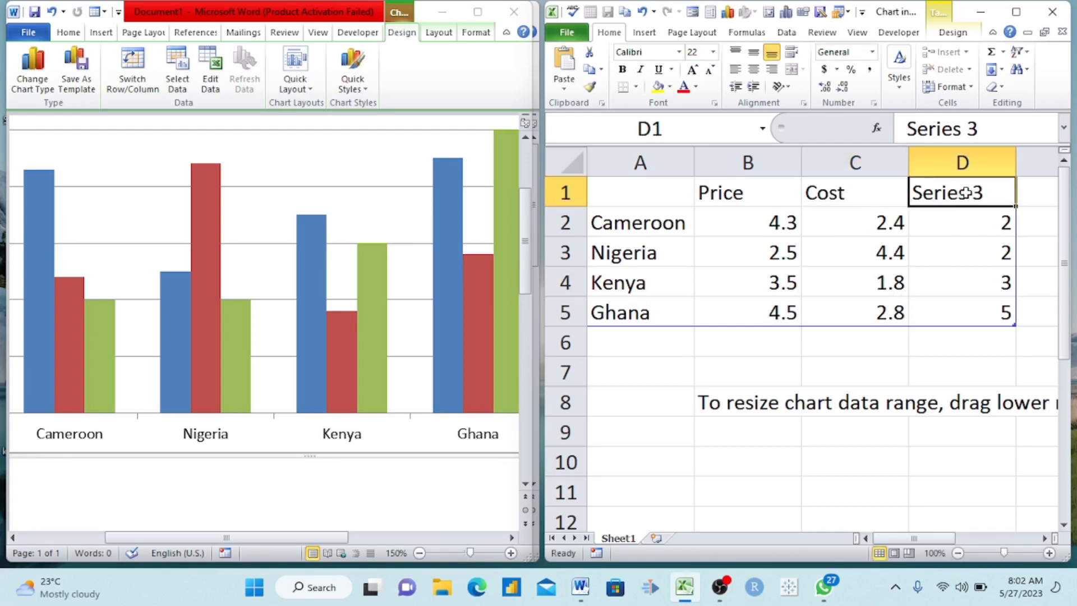
{"action": "key", "text": "BackSpace"}
{"action": "type", "text": "Profit"}
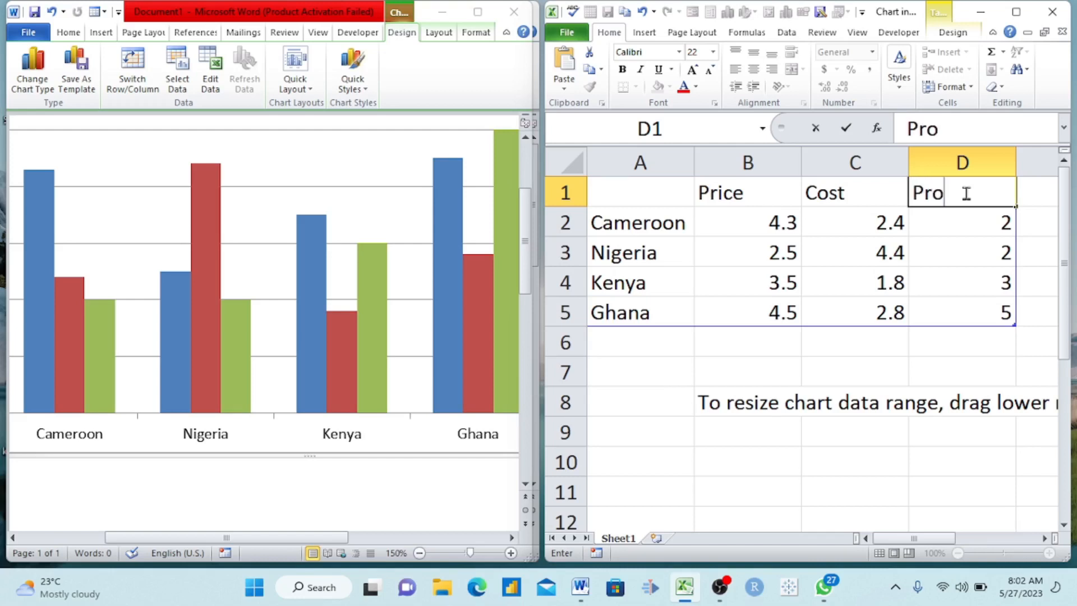
{"action": "left_click", "coordinate": [974, 359]}
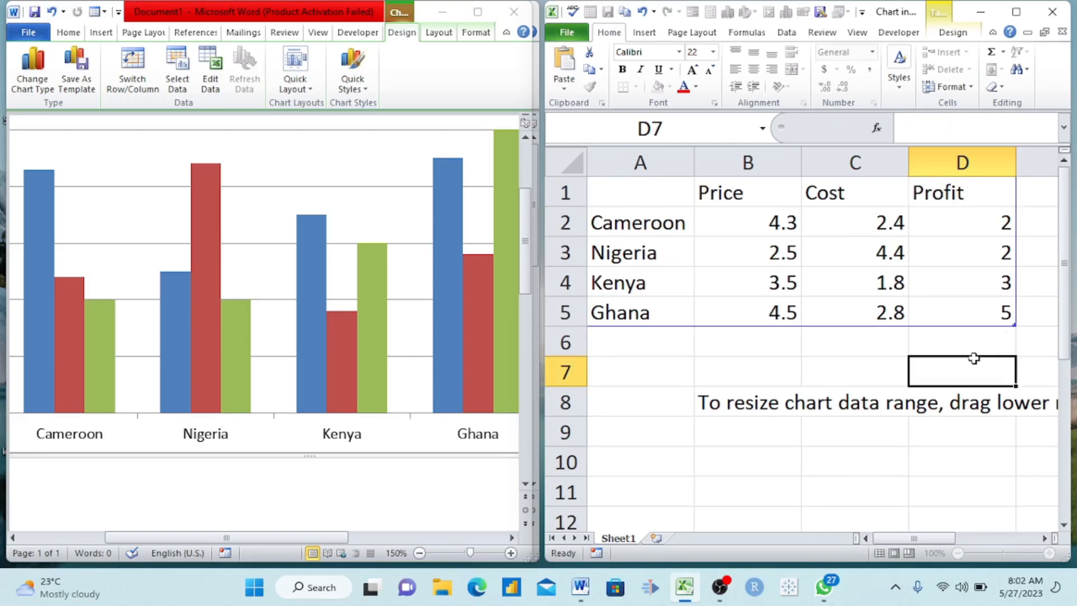
Step: Clear the sample Price values for all four countries in cells B2 to B5
{"action": "left_click", "coordinate": [762, 225]}
{"action": "key", "text": "BackSpace"}
{"action": "left_click", "coordinate": [745, 253]}
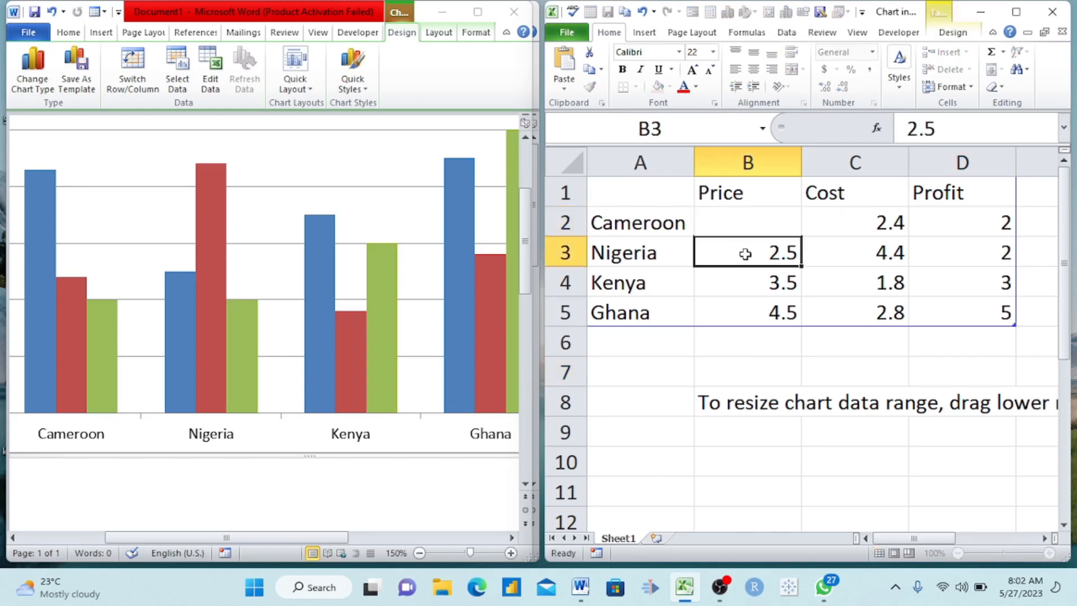
{"action": "key", "text": "BackSpace"}
{"action": "left_click", "coordinate": [769, 278]}
{"action": "key", "text": "BackSpace"}
{"action": "key", "text": "Delete"}
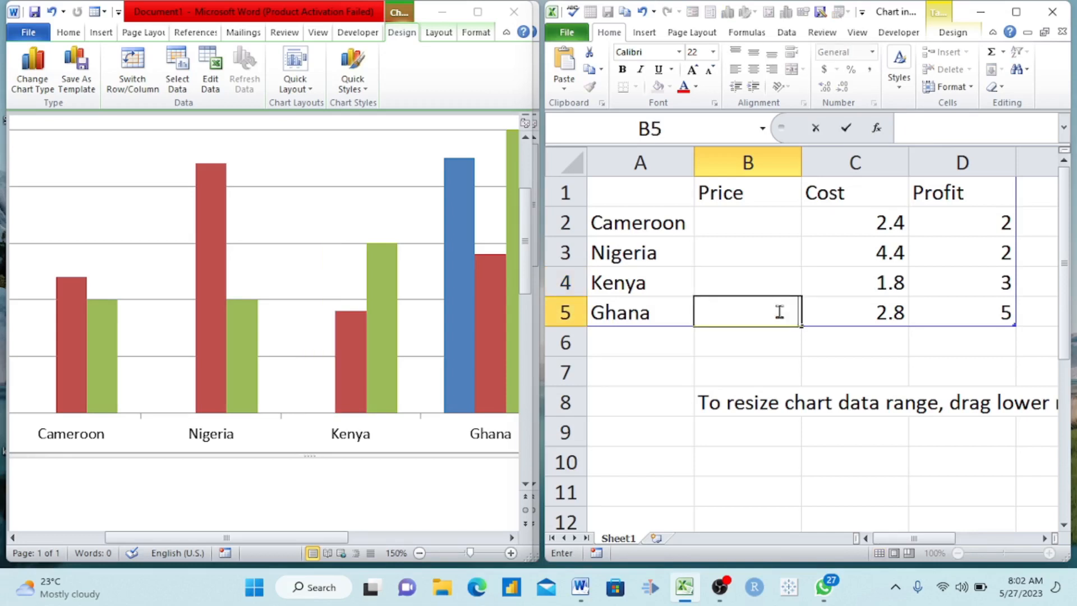
Step: Clear the sample Cost values for all four countries in cells C2 to C5
{"action": "left_click", "coordinate": [846, 223]}
{"action": "key", "text": "BackSpace"}
{"action": "left_click", "coordinate": [847, 250]}
{"action": "key", "text": "BackSpace"}
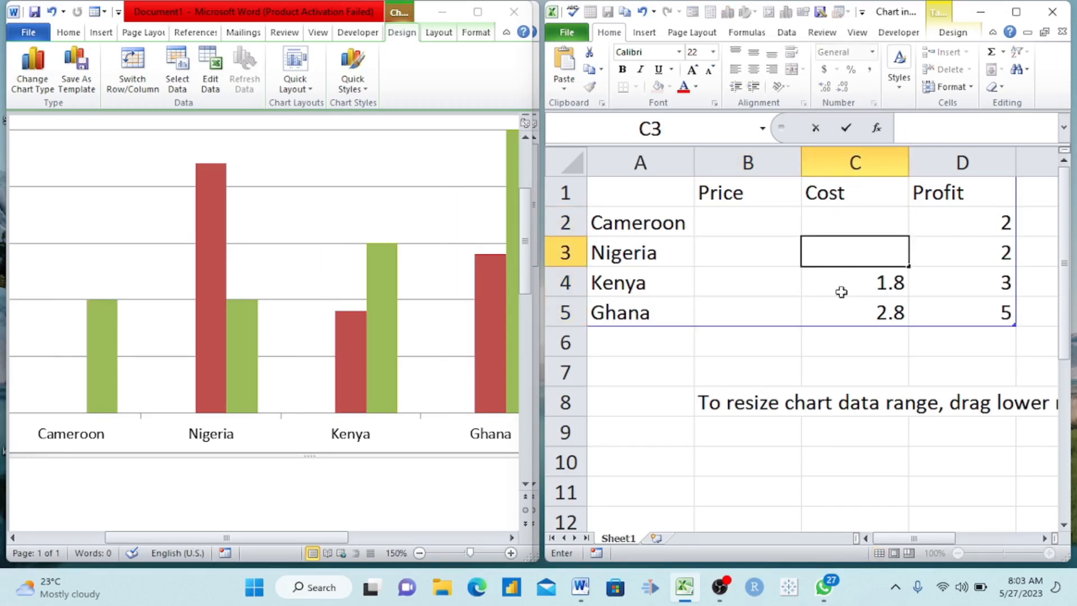
{"action": "left_click", "coordinate": [874, 287]}
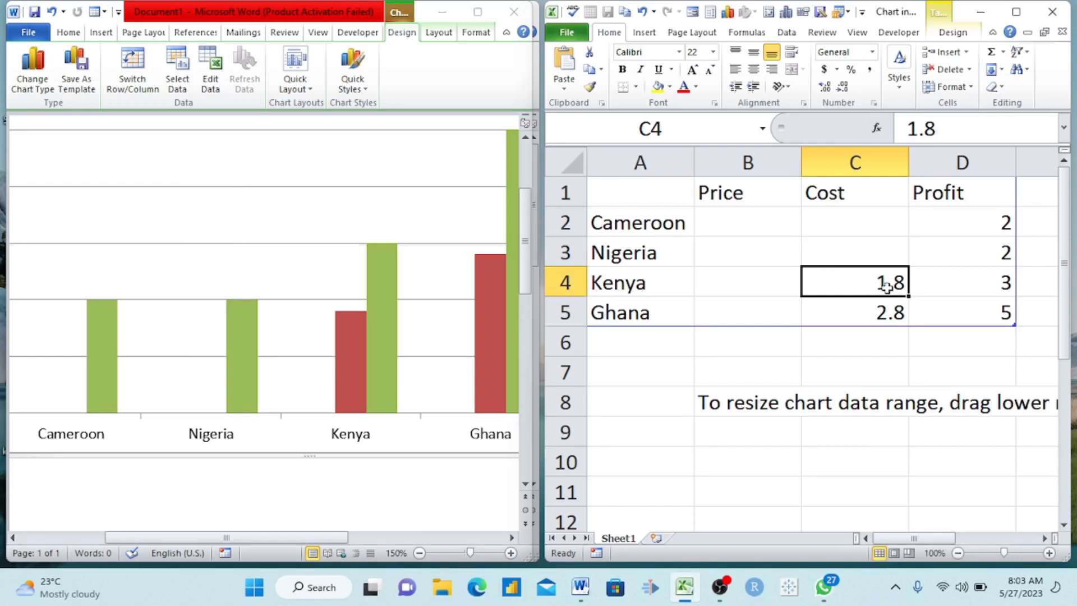
{"action": "key", "text": "BackSpace"}
{"action": "left_click", "coordinate": [891, 312]}
{"action": "key", "text": "BackSpace"}
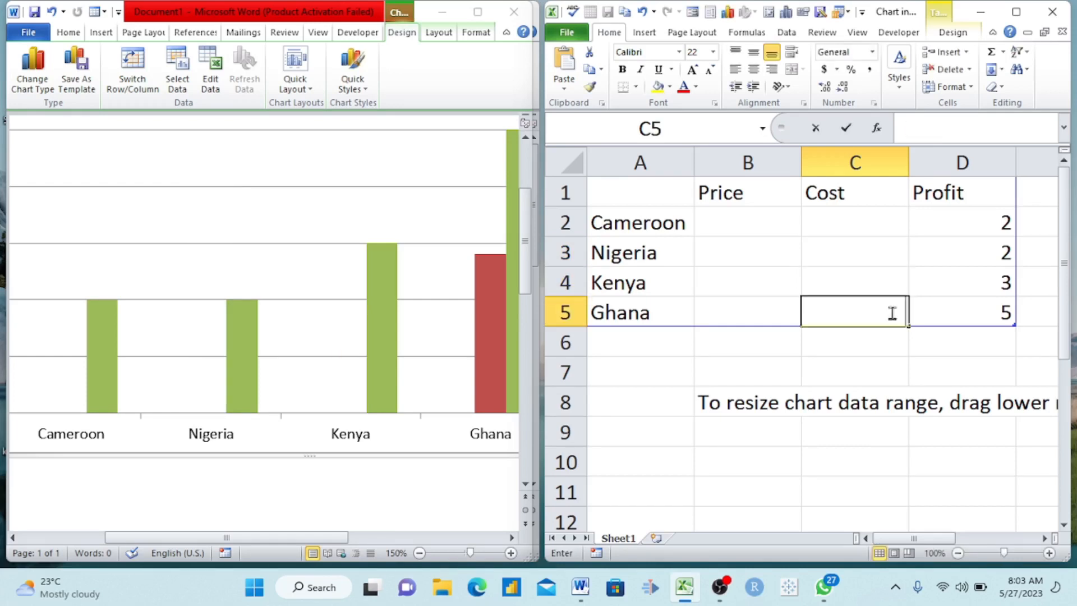
Step: Clear the sample Profit values for all four countries in cells D2 to D5
{"action": "left_click", "coordinate": [982, 221]}
{"action": "key", "text": "BackSpace"}
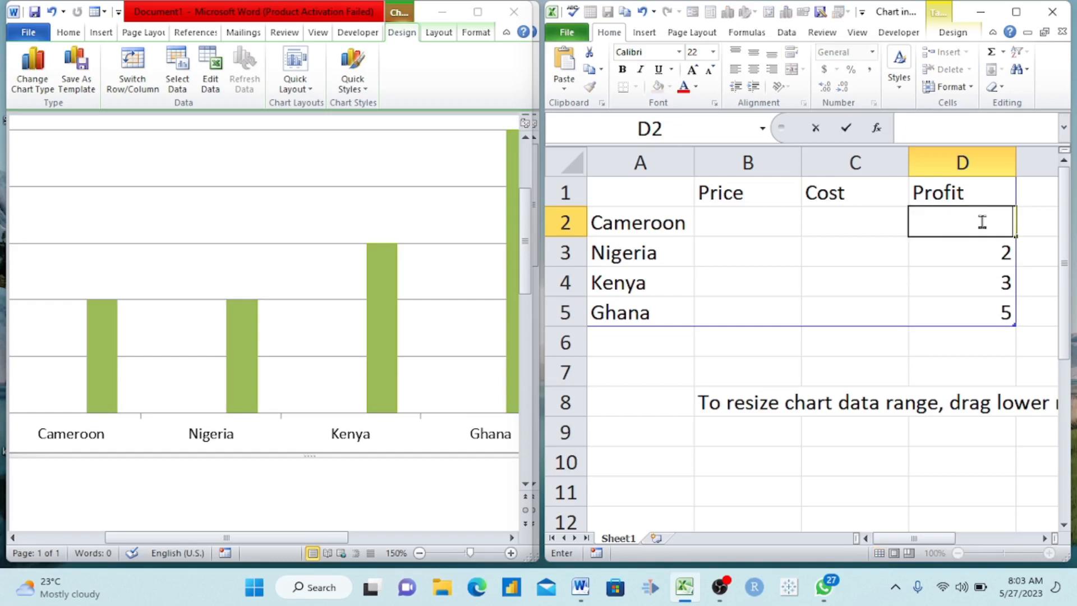
{"action": "left_click", "coordinate": [965, 252]}
{"action": "key", "text": "BackSpace"}
{"action": "left_click", "coordinate": [955, 279]}
{"action": "key", "text": "BackSpace"}
{"action": "left_click", "coordinate": [953, 308]}
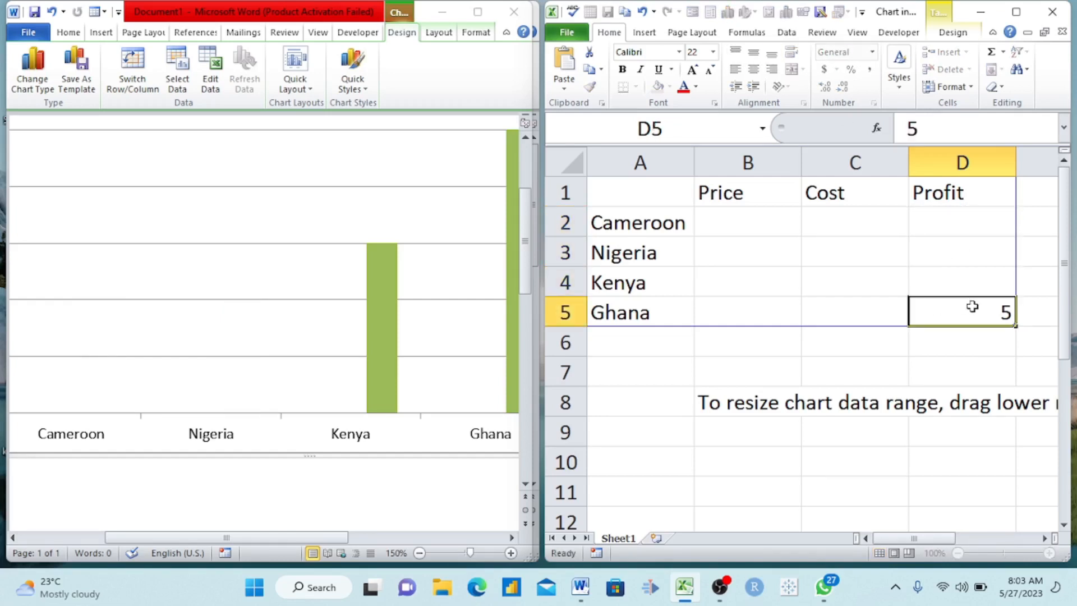
{"action": "key", "text": "BackSpace"}
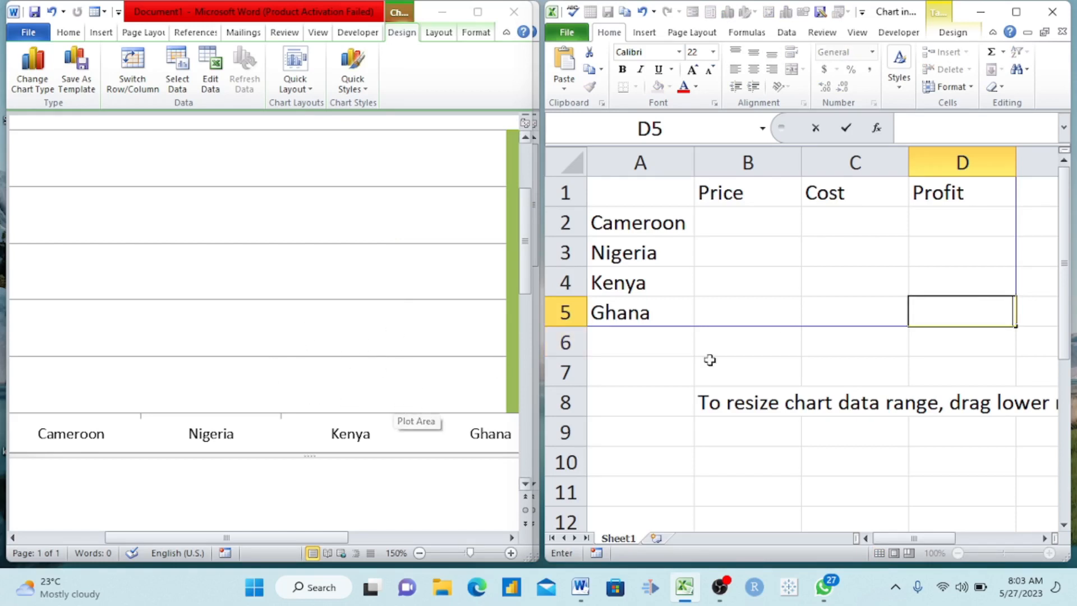
{"action": "left_click", "coordinate": [803, 348]}
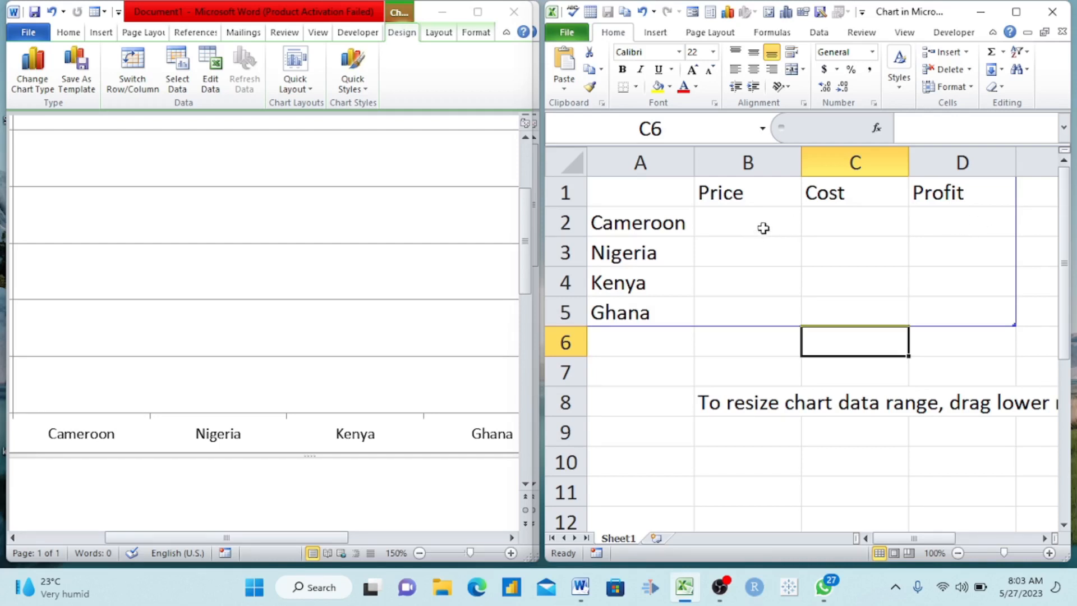
{"action": "left_click", "coordinate": [951, 222]}
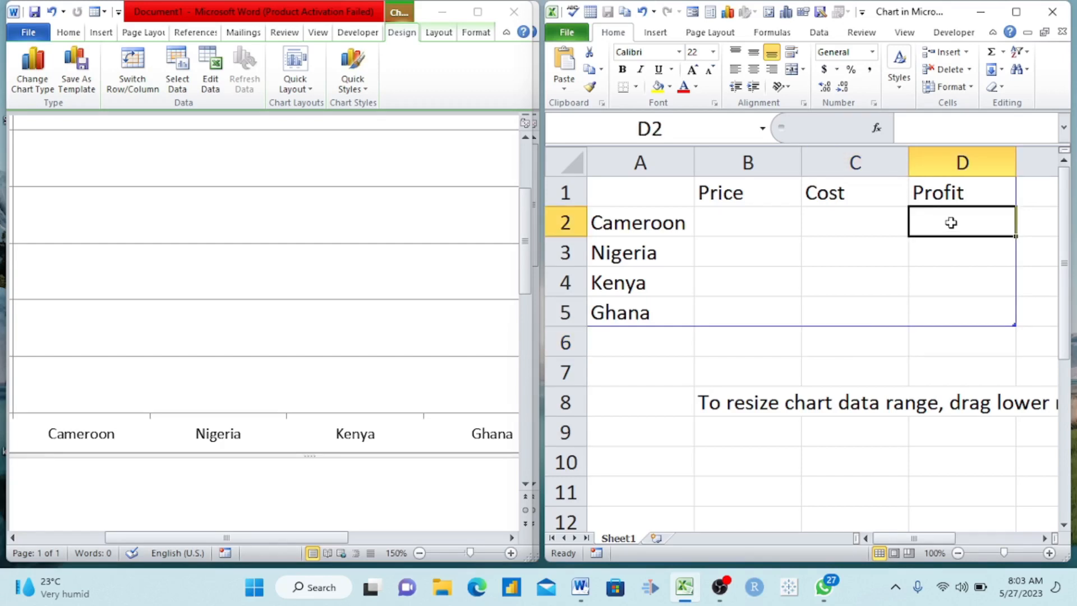
{"action": "type", "text": "="}
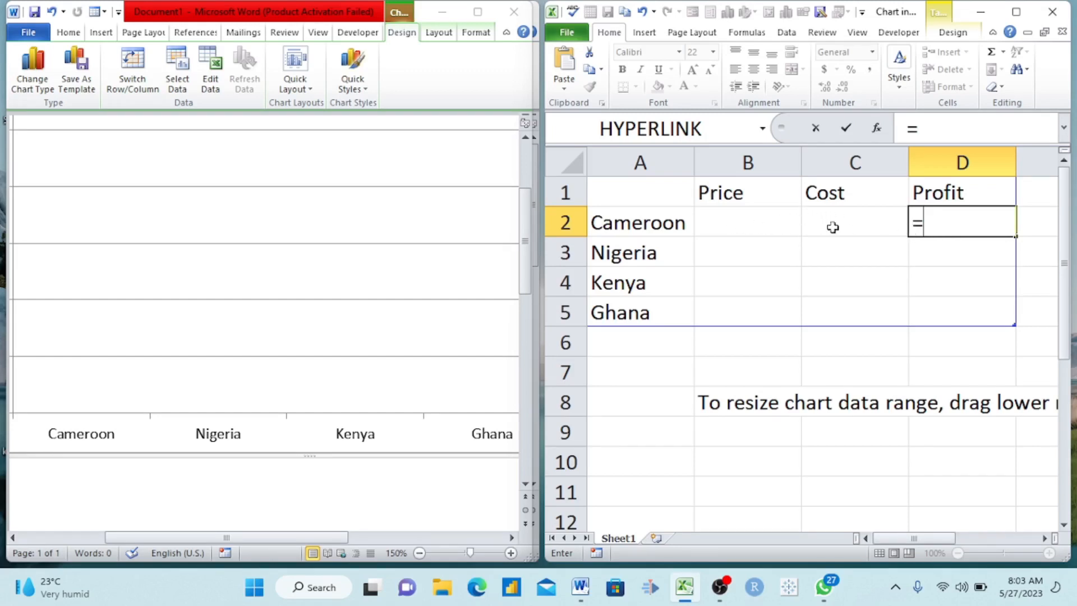
{"action": "left_click", "coordinate": [750, 222]}
{"action": "type", "text": "-"}
{"action": "left_click", "coordinate": [853, 224]}
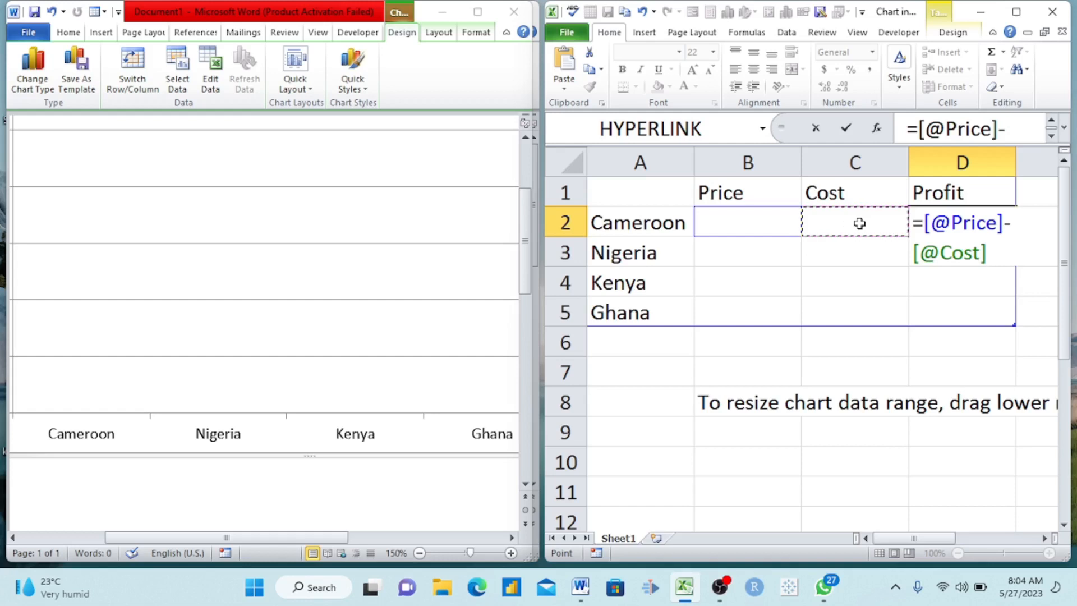
{"action": "key", "text": "Return"}
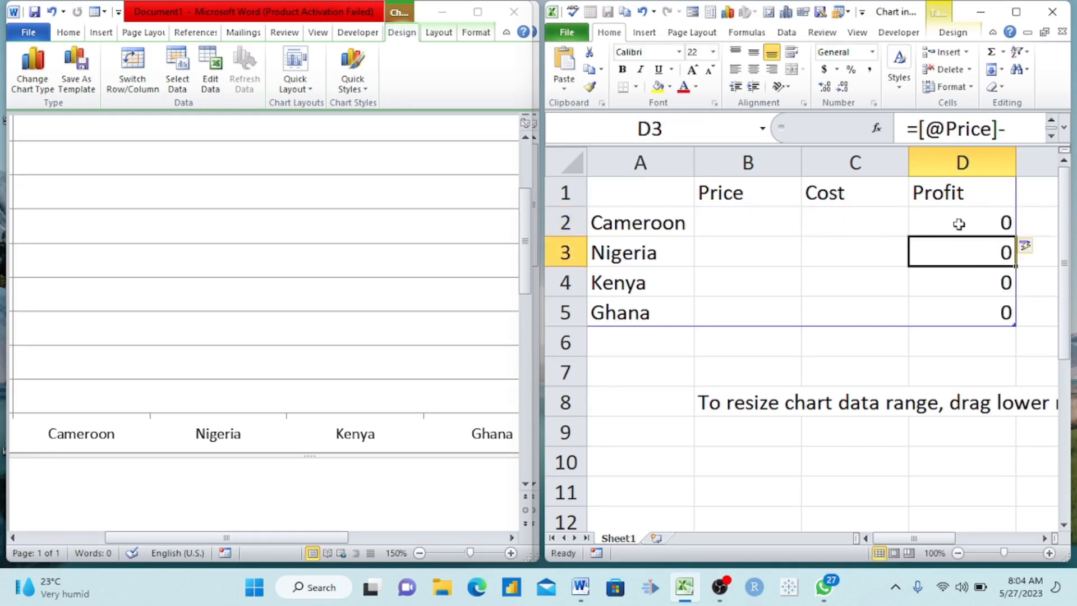
Step: Enter a Cost of 200 and a Price of 400 for Cameroon and check its Profit column in the chart
{"action": "left_click", "coordinate": [750, 215]}
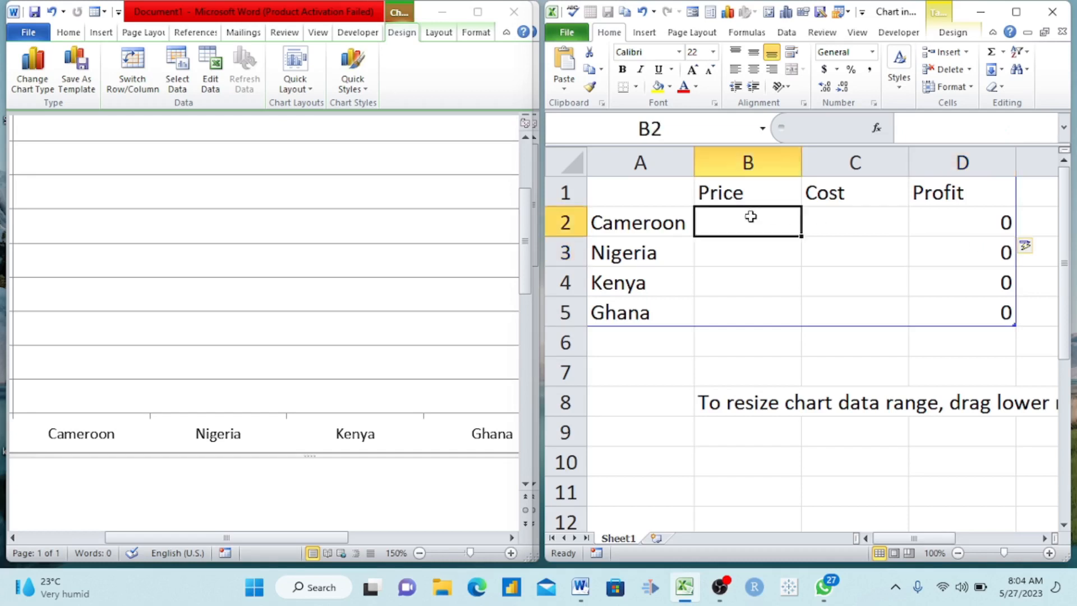
{"action": "left_click", "coordinate": [844, 220]}
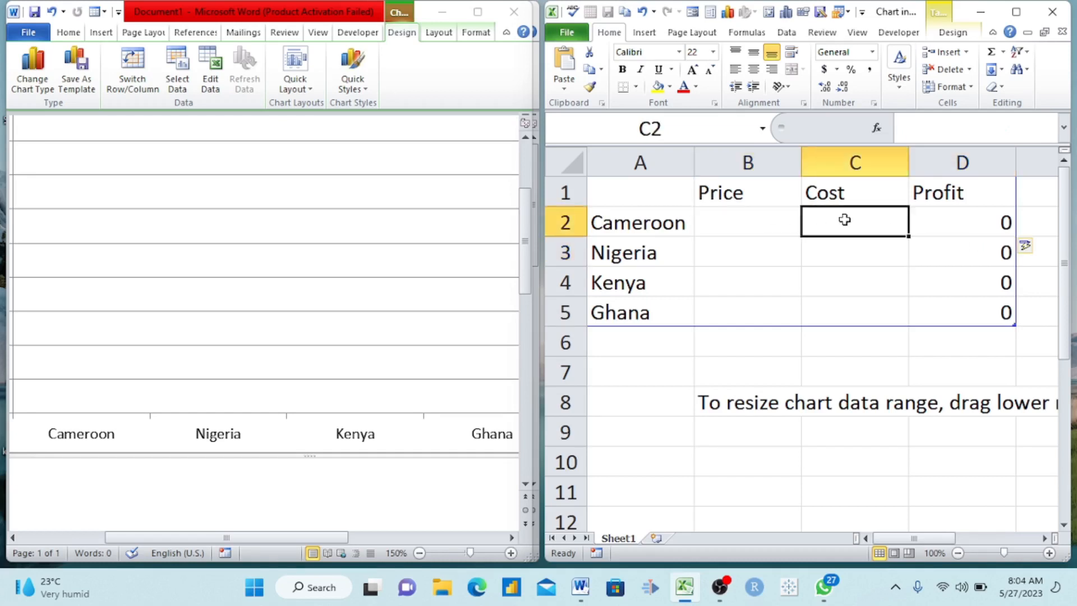
{"action": "type", "text": "200"}
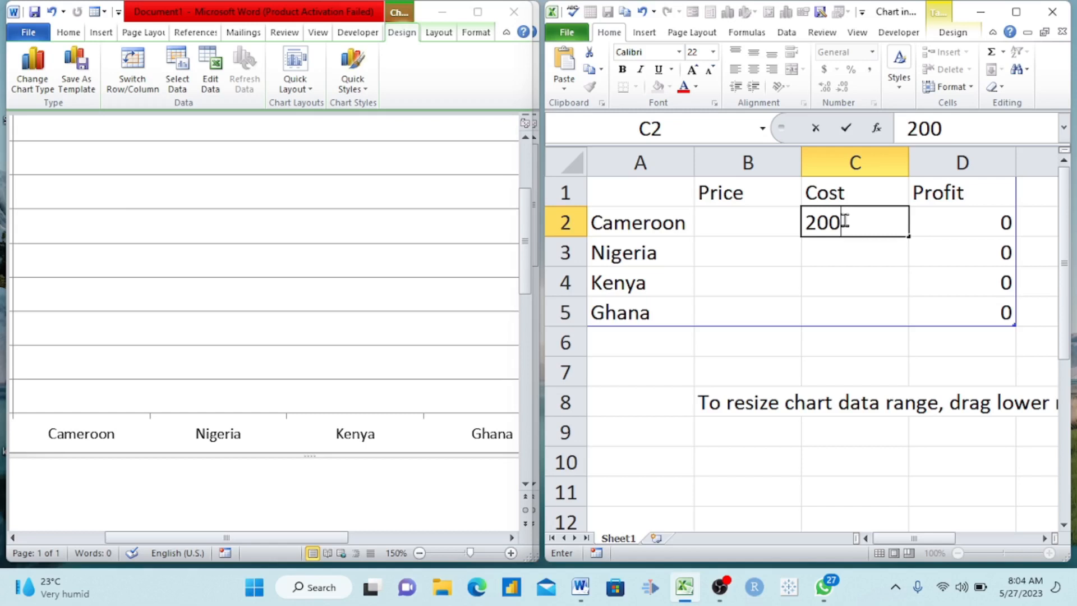
{"action": "left_click", "coordinate": [764, 224]}
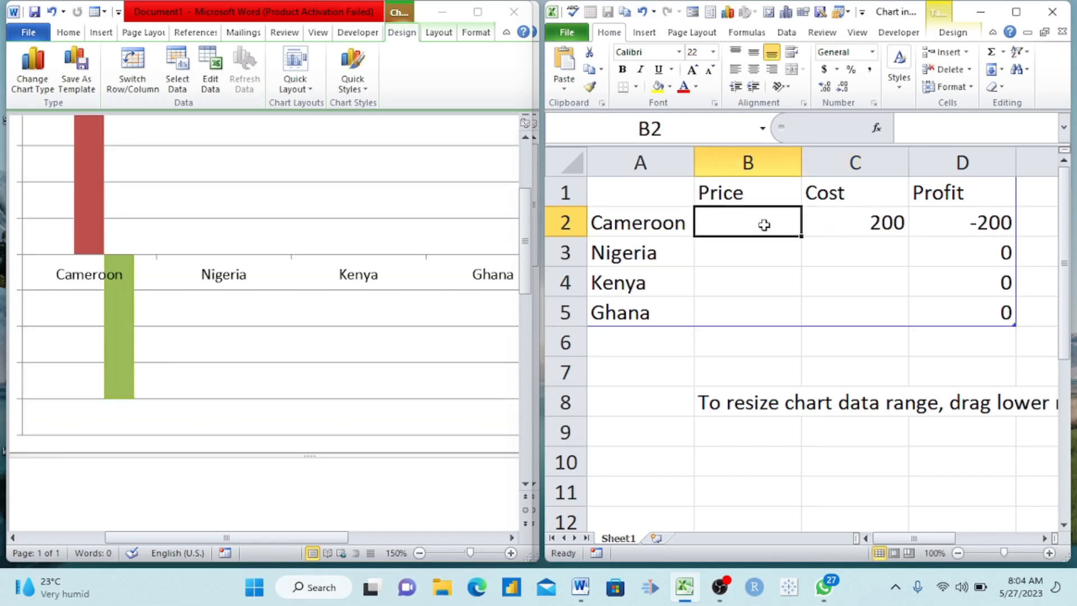
{"action": "type", "text": "400"}
{"action": "left_click", "coordinate": [773, 272]}
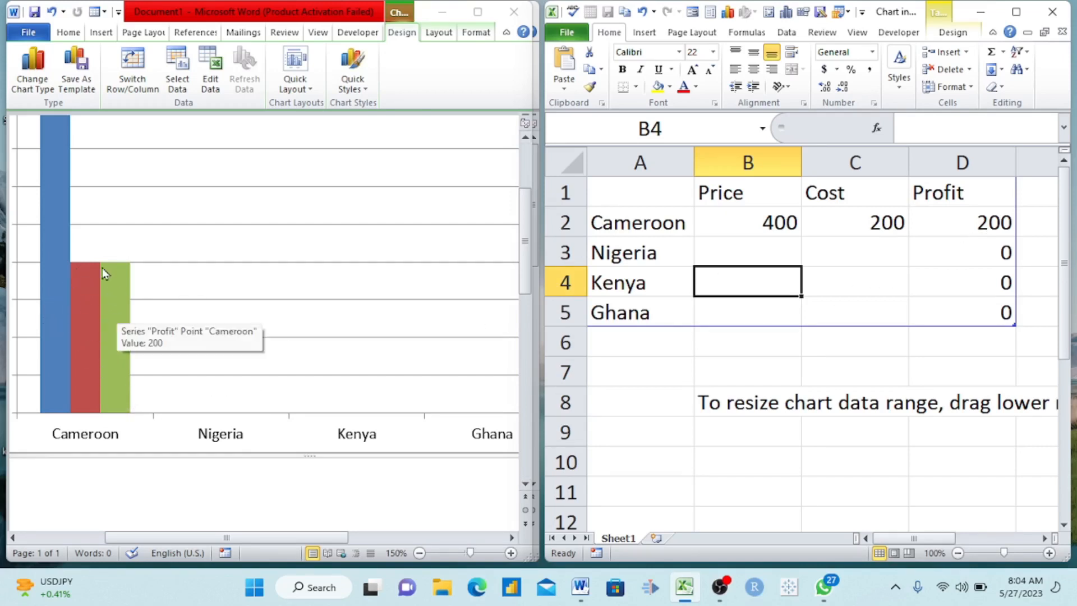
{"action": "mouse_move", "coordinate": [110, 301]}
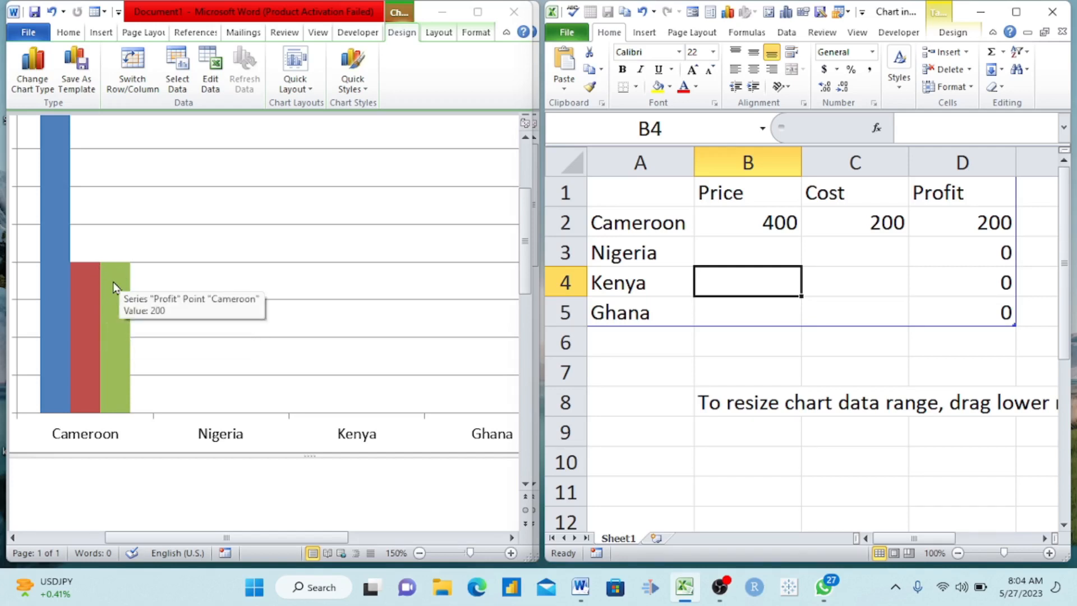
Step: Enter a Cost of 100 and a Price of 700 for Nigeria in the chart's data sheet
{"action": "left_click", "coordinate": [744, 250]}
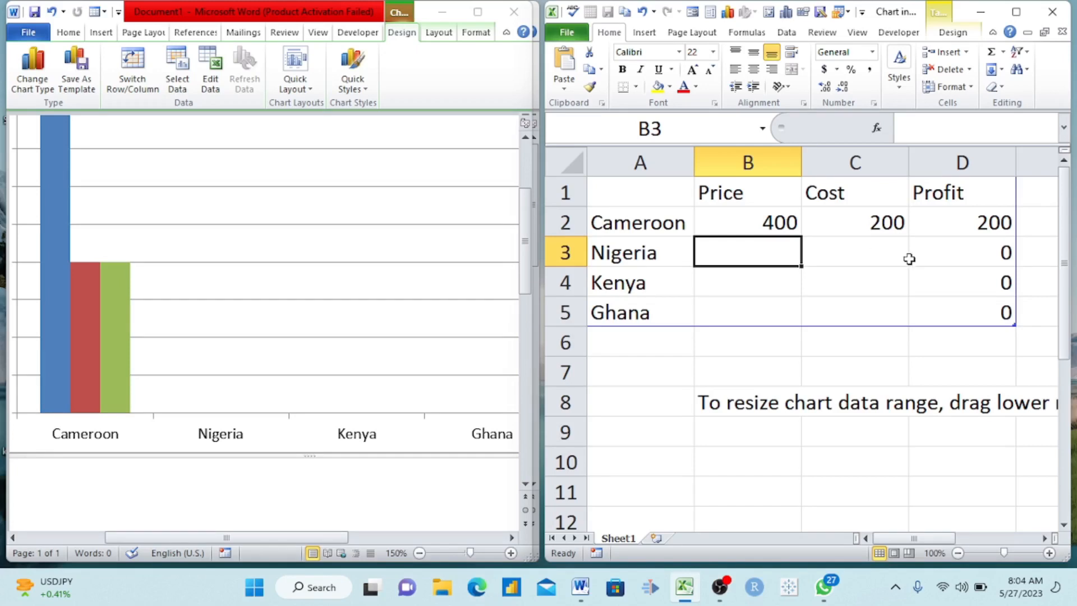
{"action": "left_click", "coordinate": [867, 251]}
{"action": "type", "text": "100"}
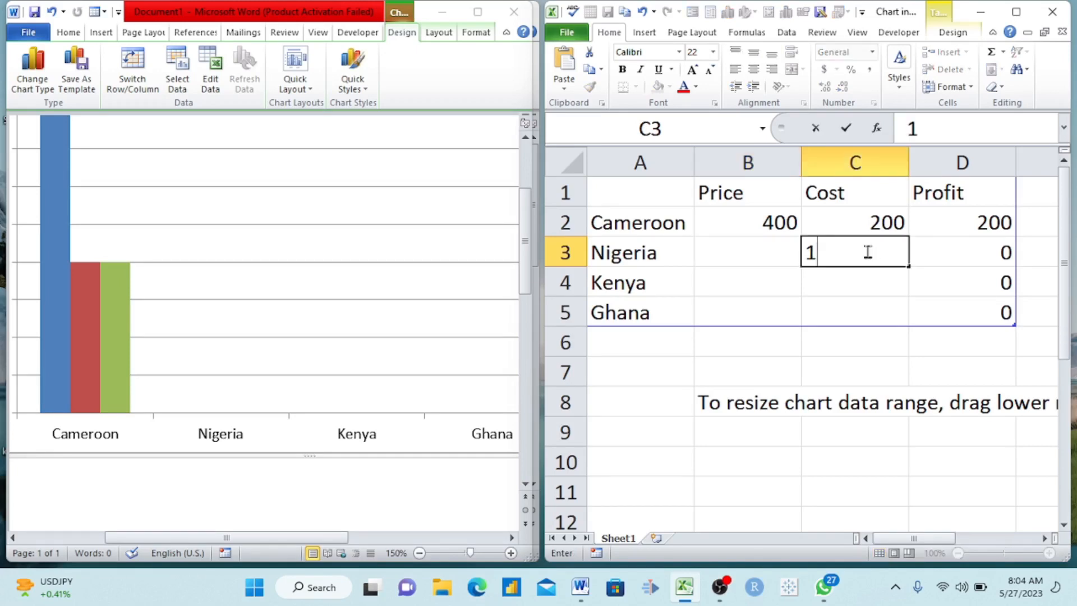
{"action": "left_click", "coordinate": [738, 247]}
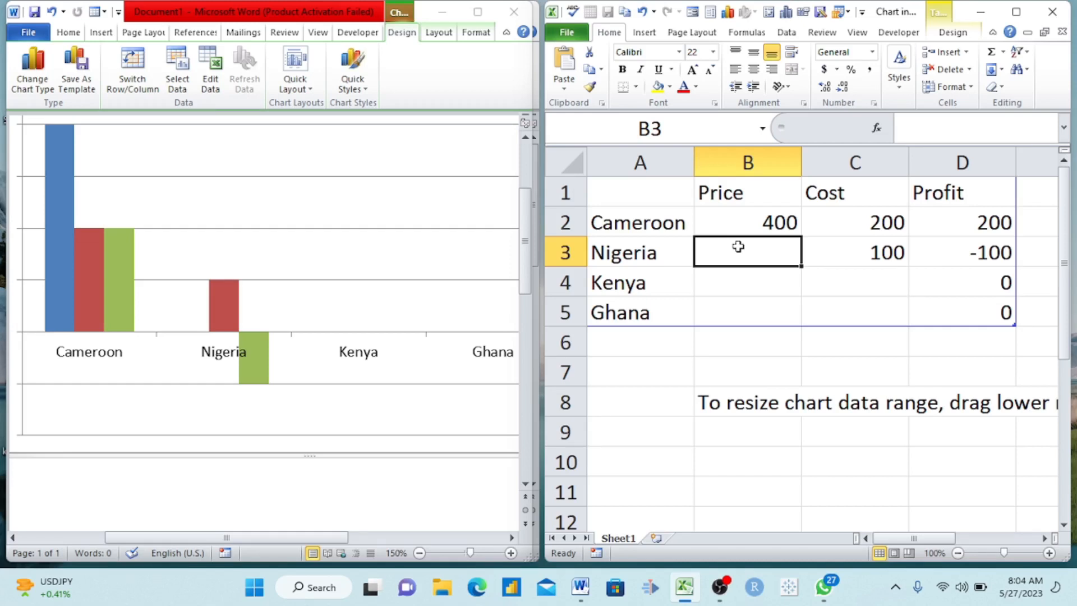
{"action": "type", "text": "700"}
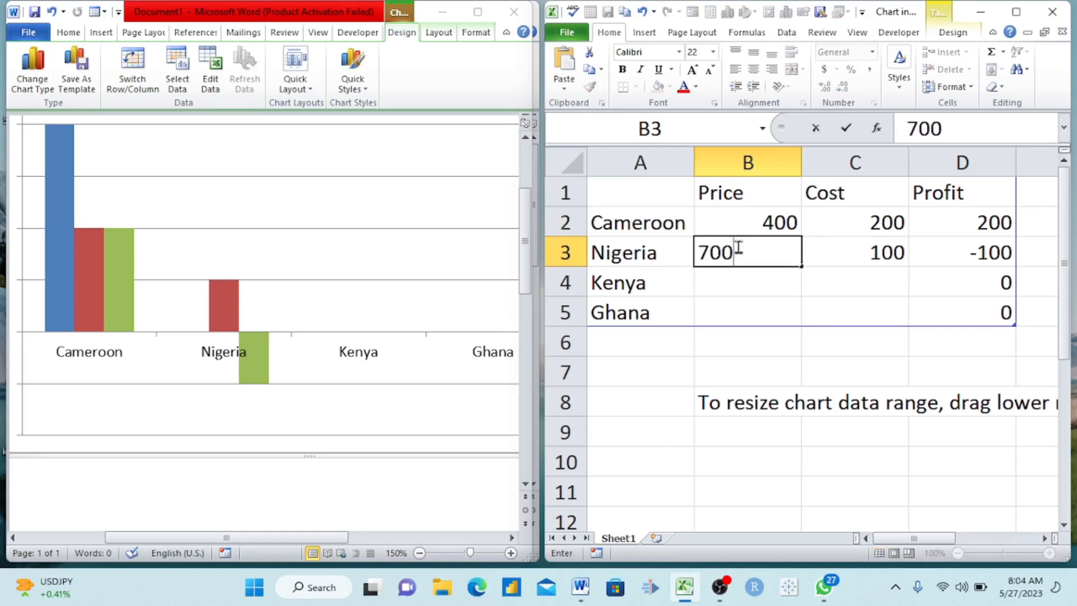
Step: Enter a Cost of 200 and a Price of 500 for Kenya in the chart's data sheet
{"action": "left_click", "coordinate": [875, 279]}
{"action": "type", "text": "200"}
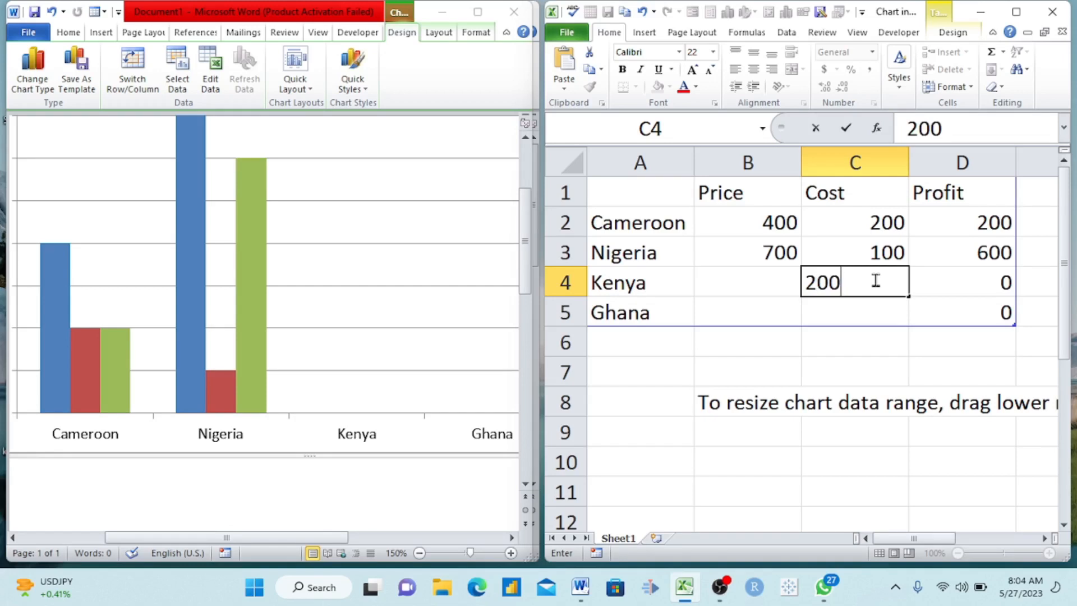
{"action": "left_click", "coordinate": [737, 283]}
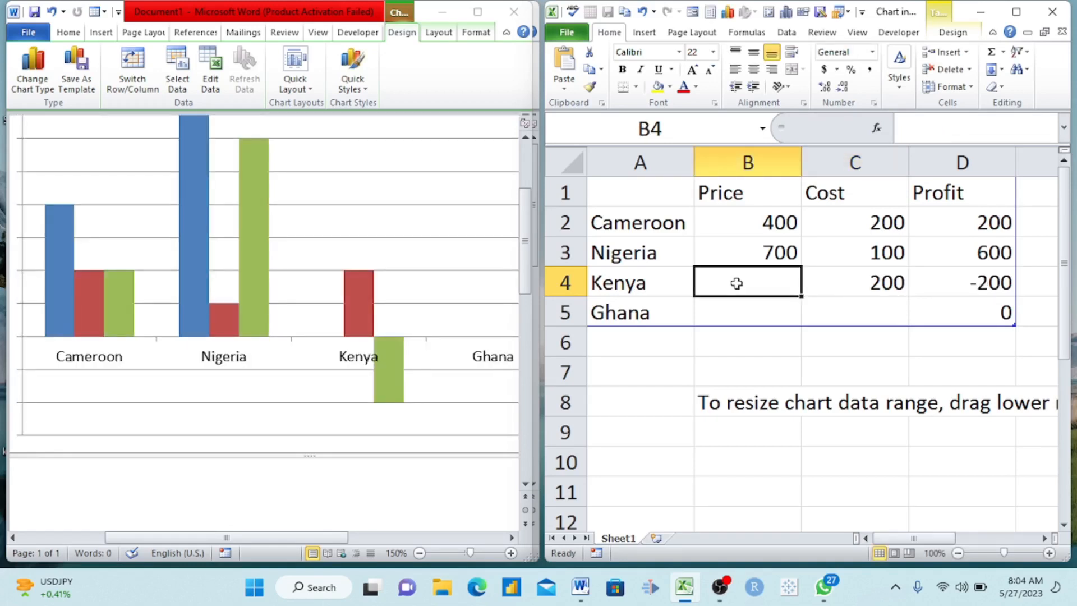
{"action": "type", "text": "500"}
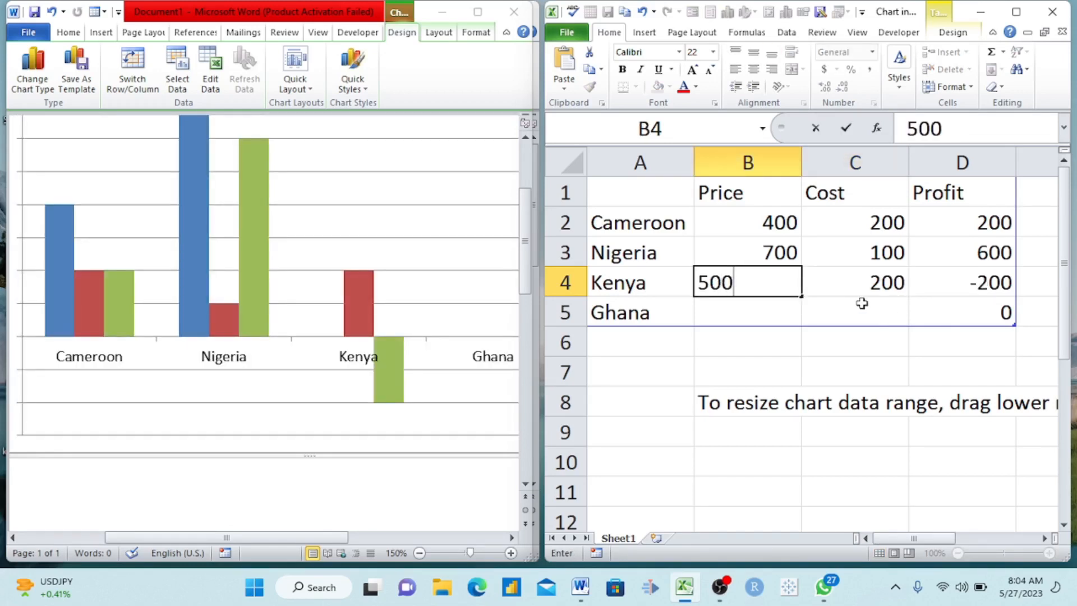
Step: Enter a Cost of 100 and a Price of 300 for Ghana in the chart's data sheet
{"action": "left_click", "coordinate": [862, 303]}
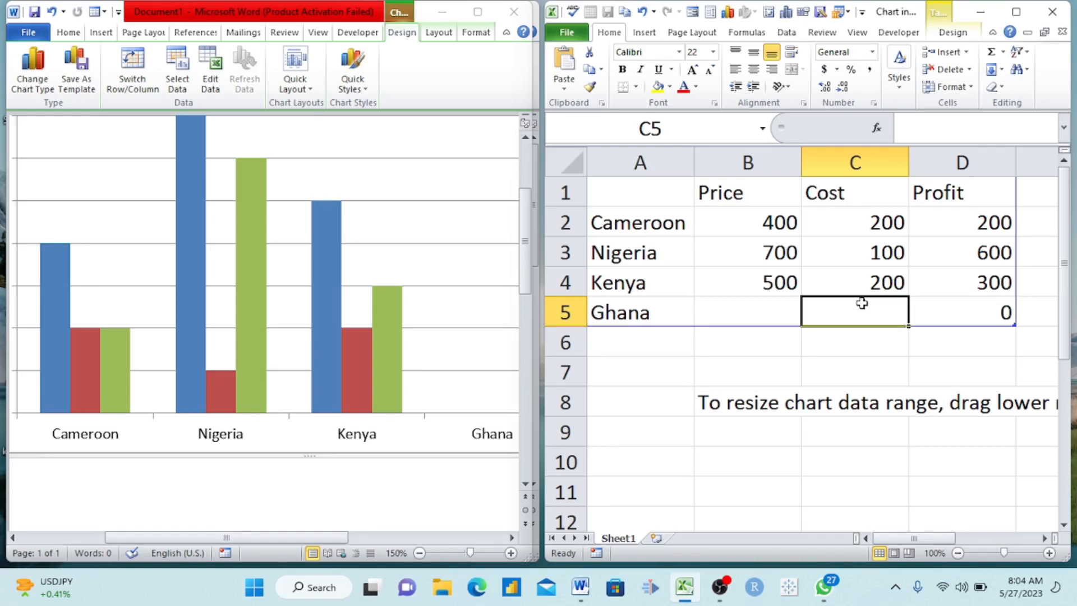
{"action": "type", "text": "1000"}
{"action": "key", "text": "BackSpace"}
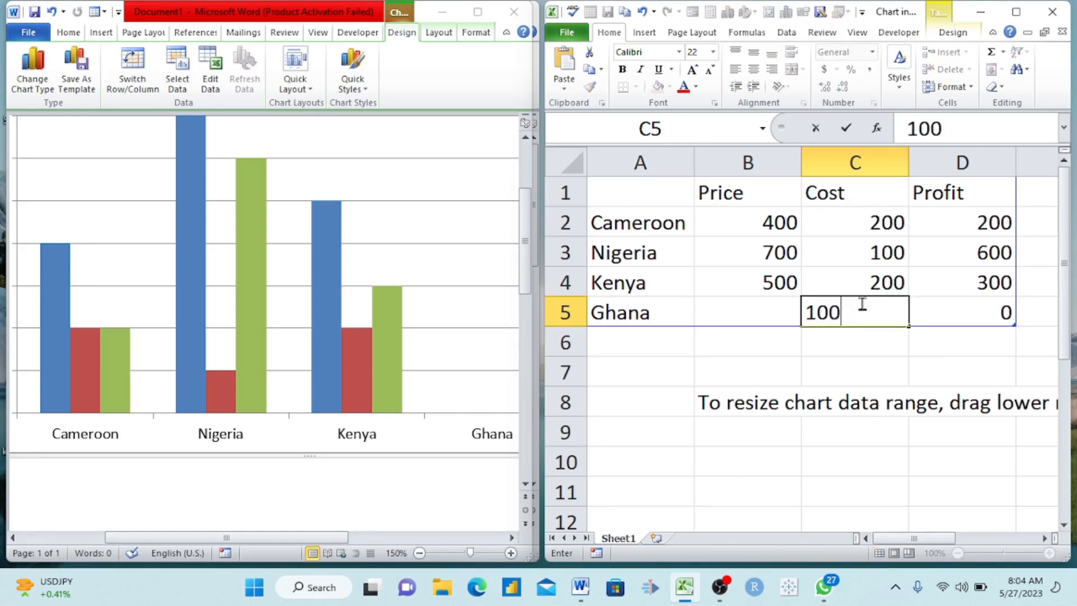
{"action": "left_click", "coordinate": [742, 305]}
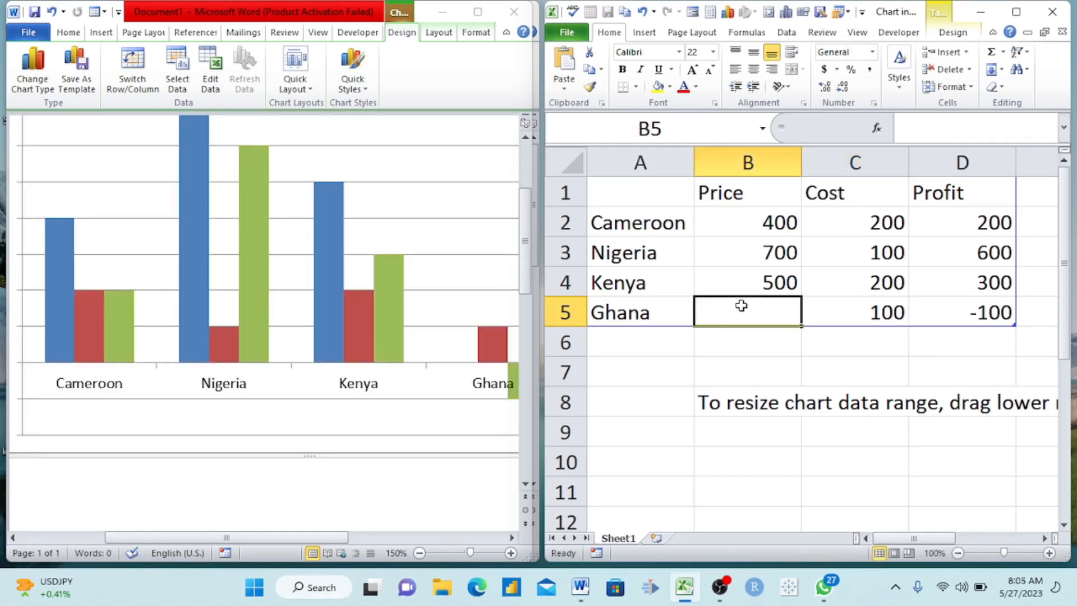
{"action": "type", "text": "300"}
{"action": "left_click", "coordinate": [834, 348]}
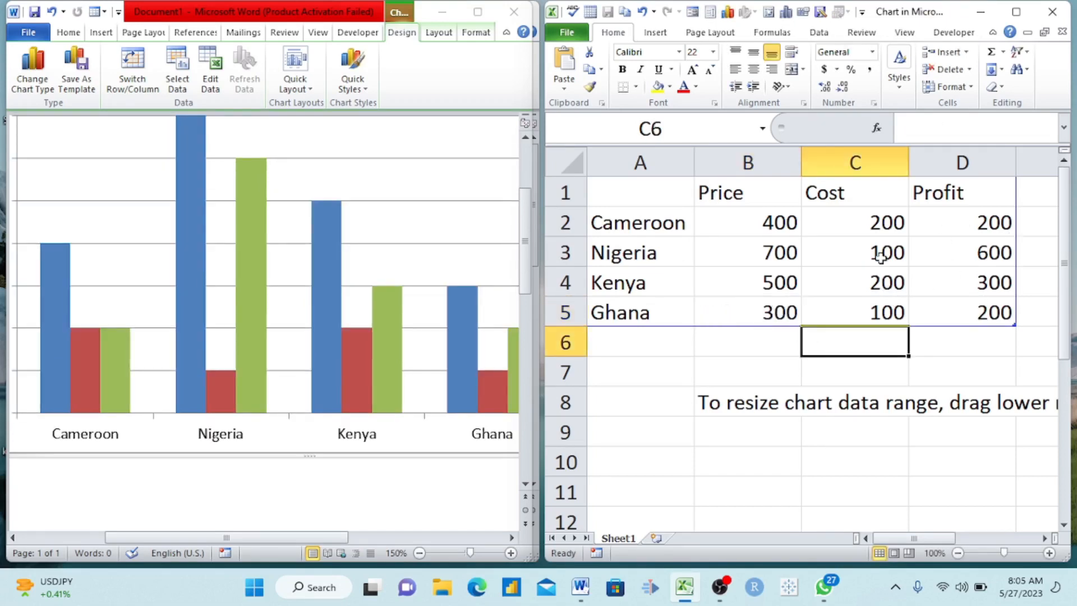
{"action": "left_click", "coordinate": [962, 373]}
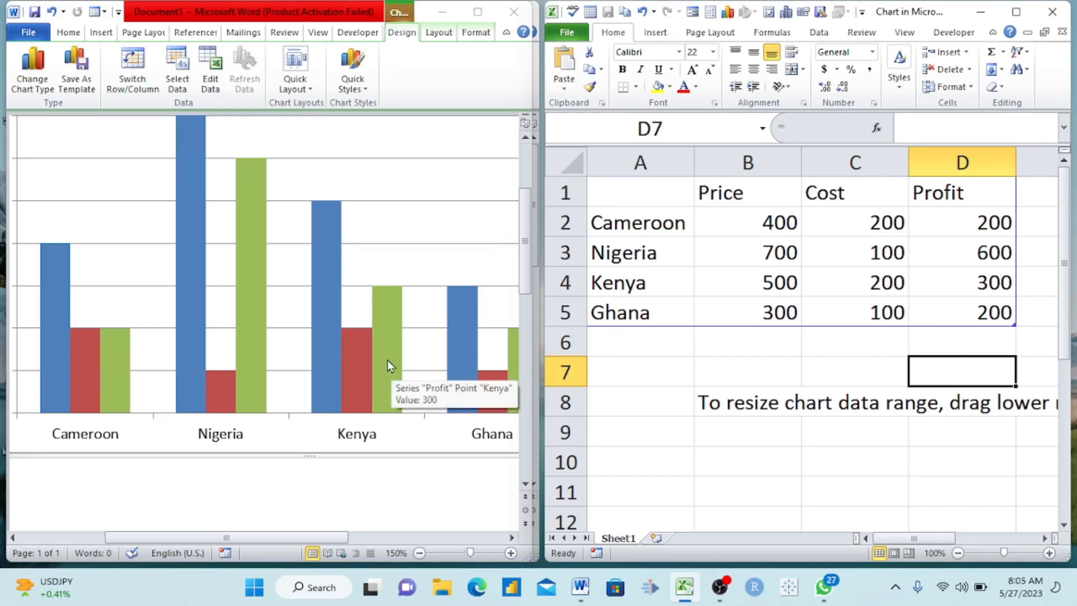
Step: Examine the chart's columns and legend across all four countries against the values in the data sheet
{"action": "scroll", "coordinate": [388, 360], "scroll_direction": "right", "scroll_amount": 3}
{"action": "scroll", "coordinate": [387, 359], "scroll_direction": "right", "scroll_amount": 3}
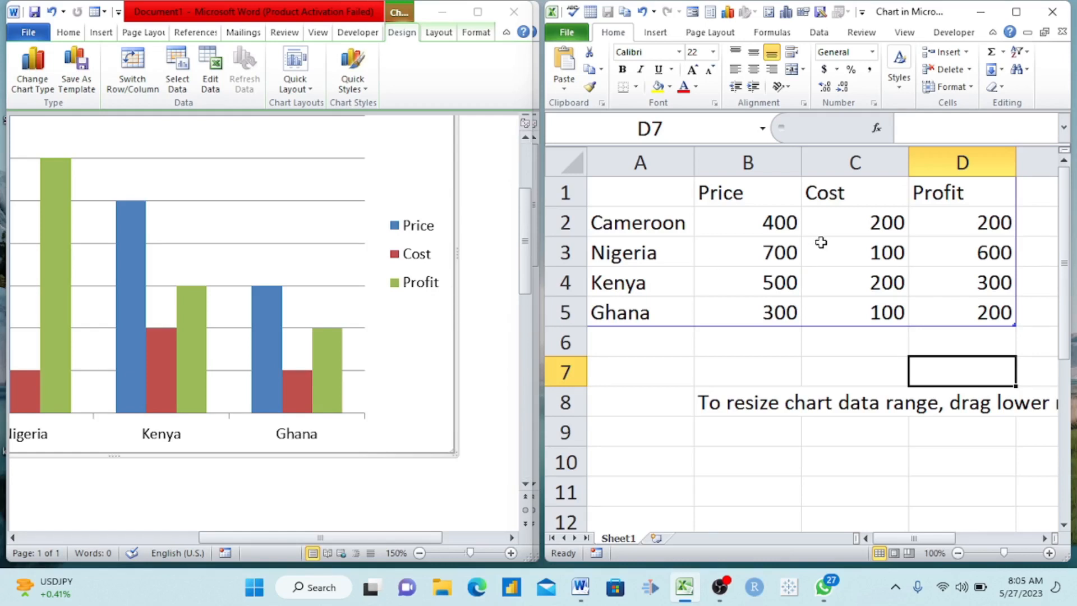
{"action": "scroll", "coordinate": [380, 308], "scroll_direction": "left", "scroll_amount": 3}
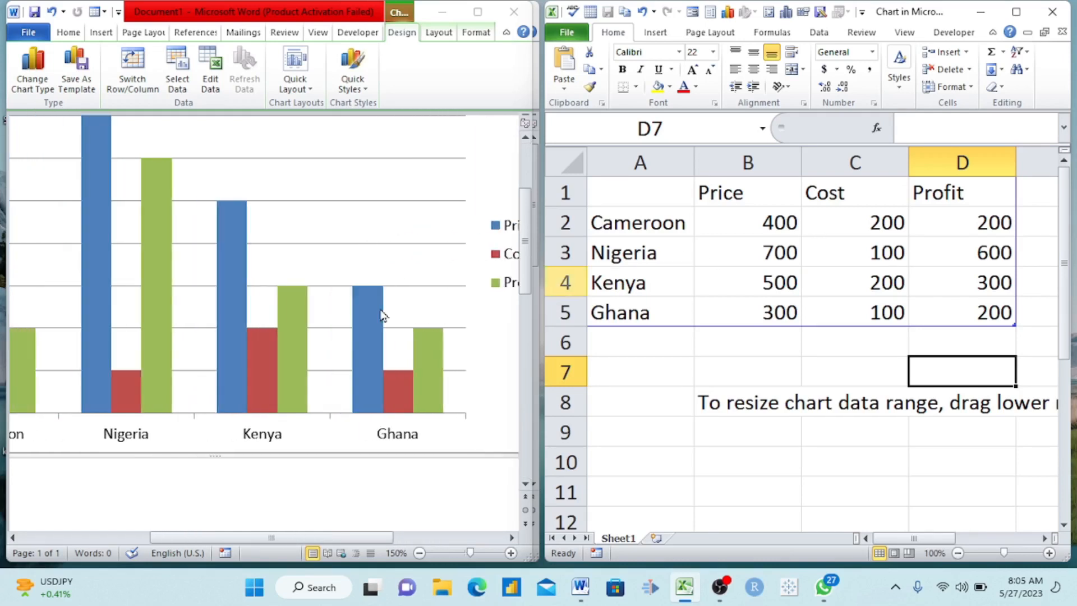
{"action": "scroll", "coordinate": [380, 315], "scroll_direction": "left", "scroll_amount": 3}
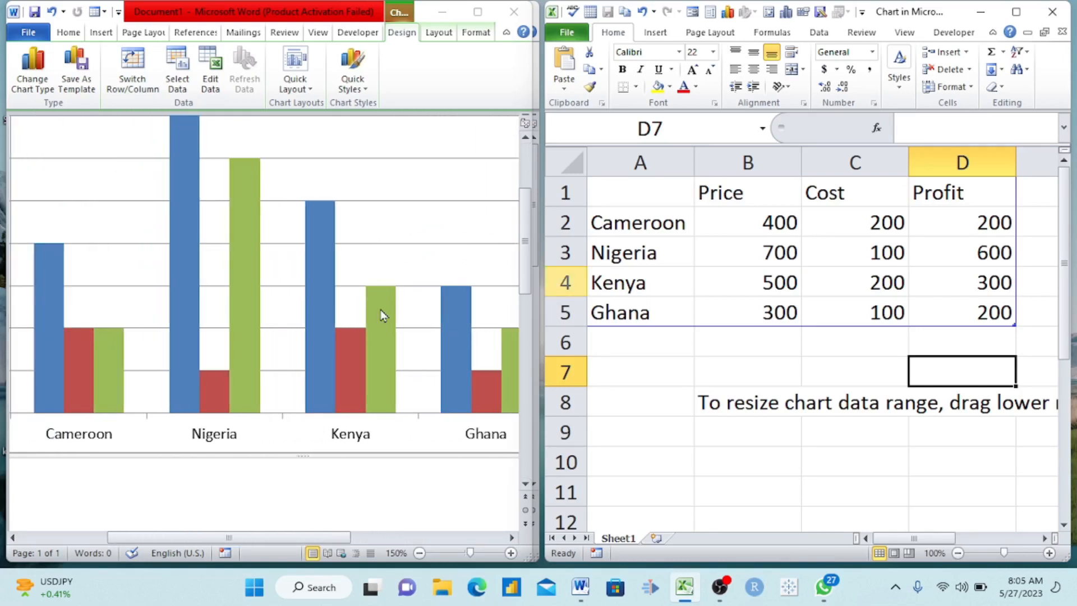
{"action": "scroll", "coordinate": [381, 315], "scroll_direction": "left", "scroll_amount": 2}
{"action": "scroll", "coordinate": [381, 315], "scroll_direction": "right", "scroll_amount": 2}
{"action": "scroll", "coordinate": [381, 315], "scroll_direction": "left", "scroll_amount": 1}
Step: Add a data label to Kenya's Price column only
{"action": "left_click", "coordinate": [338, 208]}
{"action": "mouse_move", "coordinate": [332, 210]}
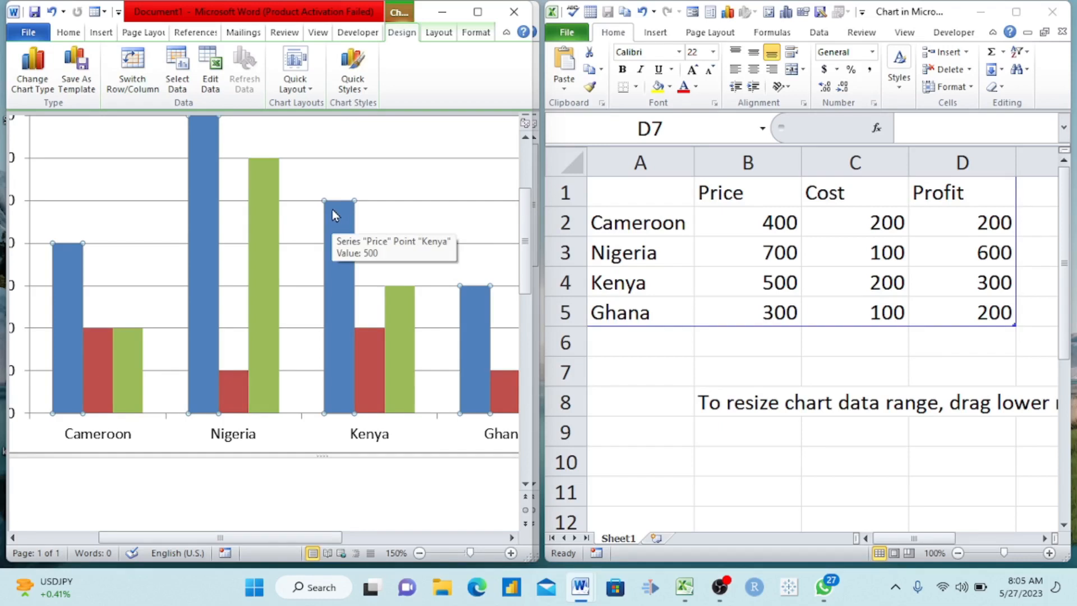
{"action": "scroll", "coordinate": [331, 210], "scroll_direction": "up", "scroll_amount": 1}
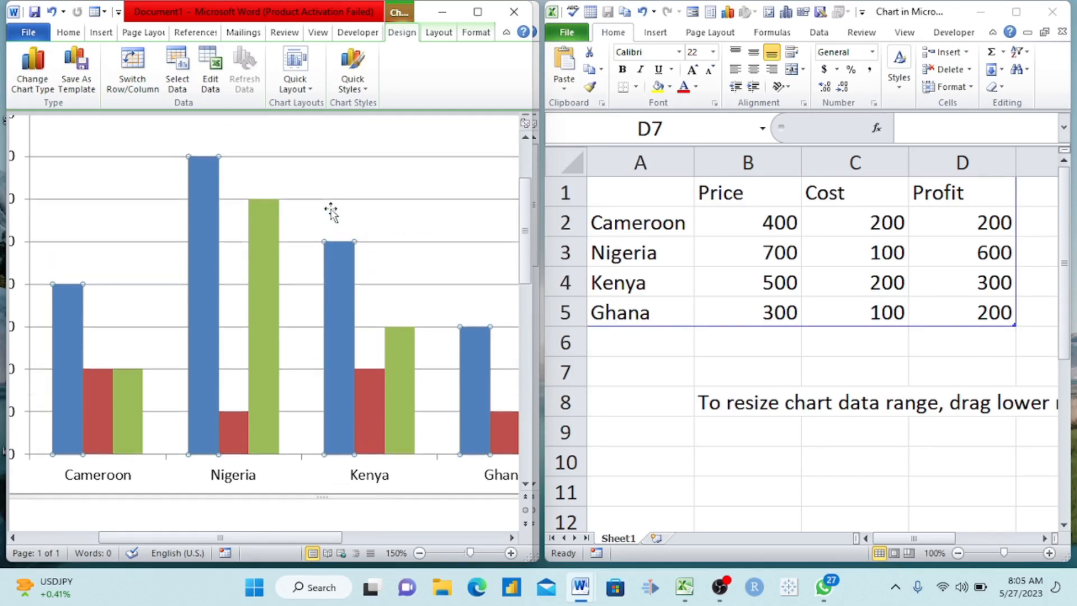
{"action": "left_click", "coordinate": [342, 251]}
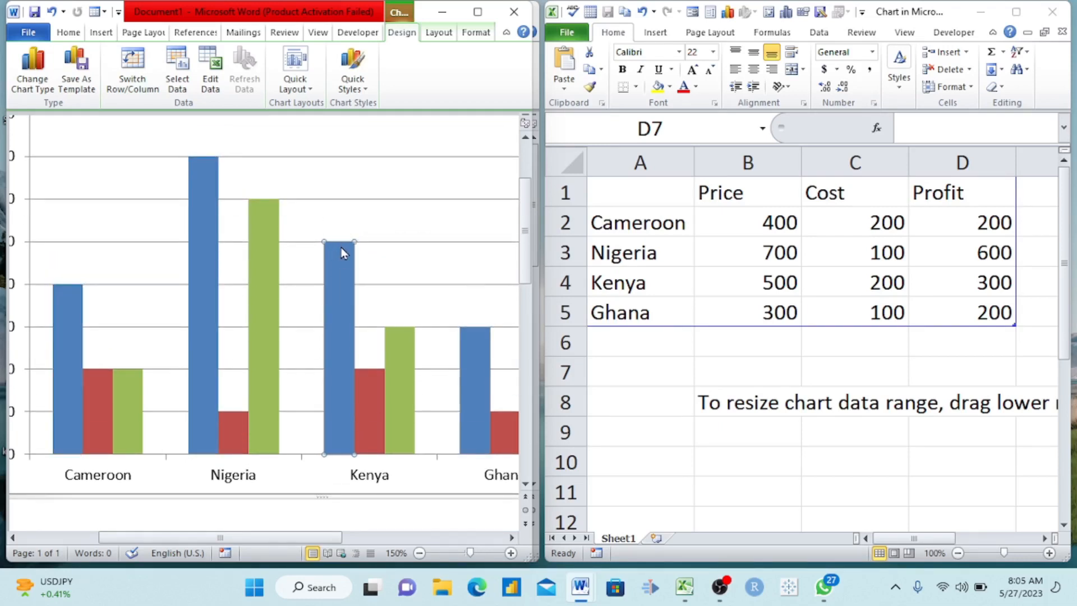
{"action": "right_click", "coordinate": [342, 248]}
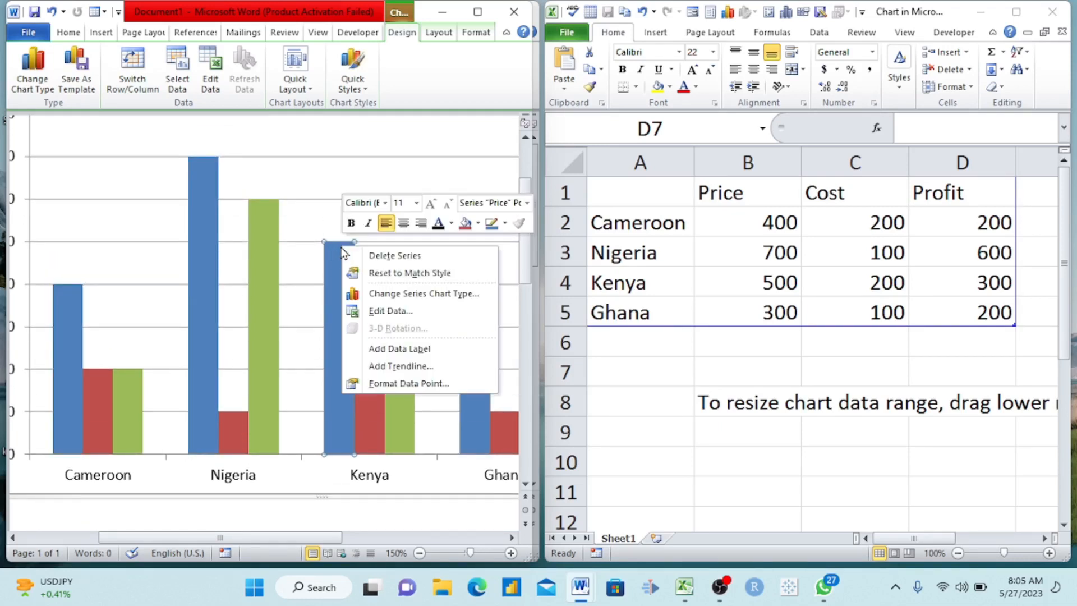
{"action": "left_click", "coordinate": [405, 350]}
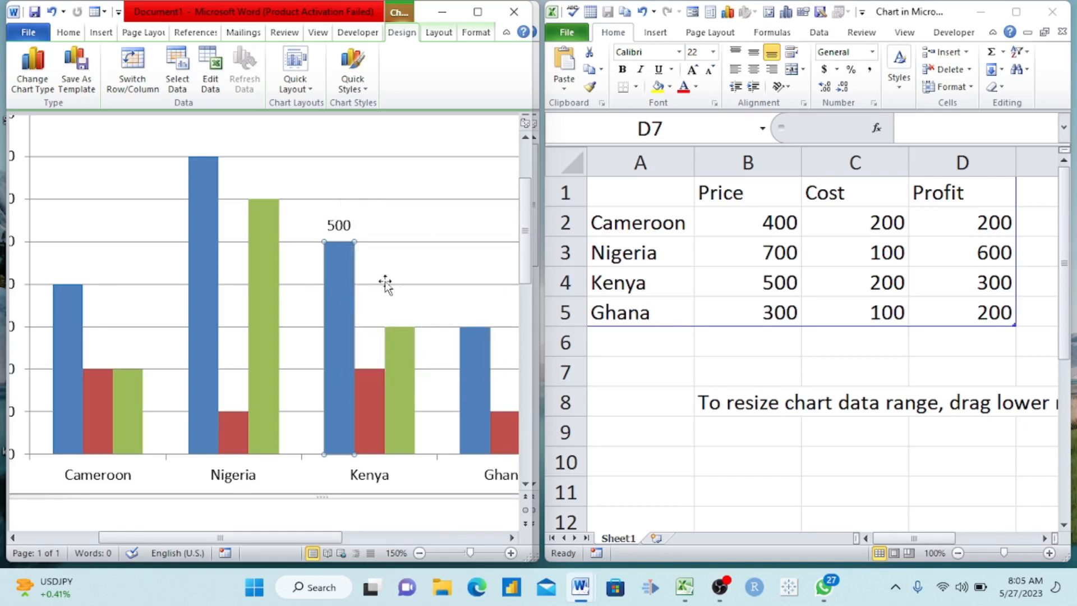
Step: Add a data label to Ghana's Price column only
{"action": "scroll", "coordinate": [421, 293], "scroll_direction": "right", "scroll_amount": 3}
{"action": "scroll", "coordinate": [421, 293], "scroll_direction": "left", "scroll_amount": 1}
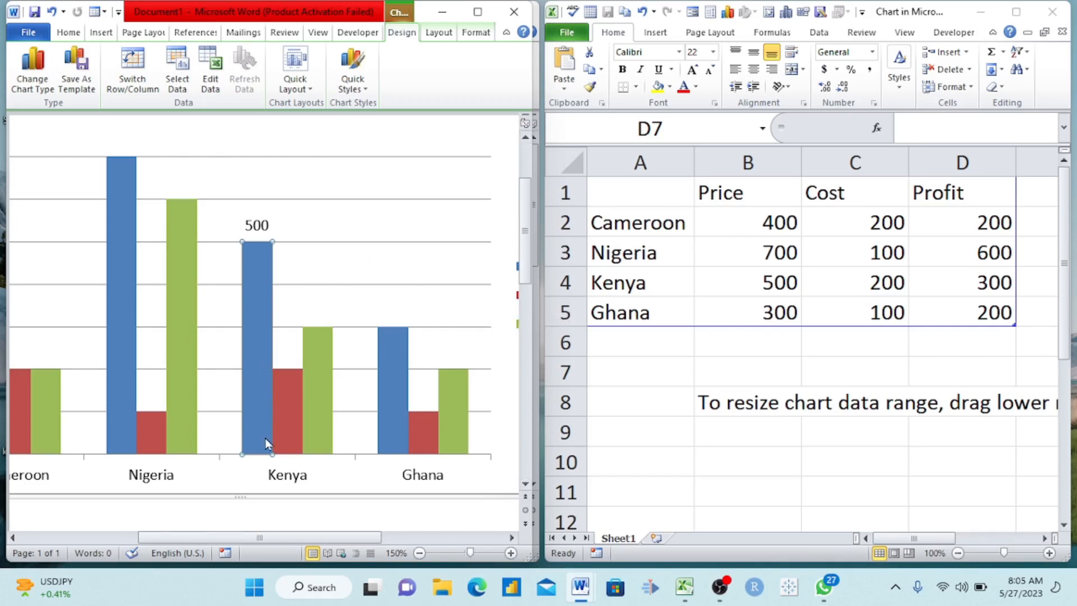
{"action": "scroll", "coordinate": [349, 421], "scroll_direction": "right", "scroll_amount": 3}
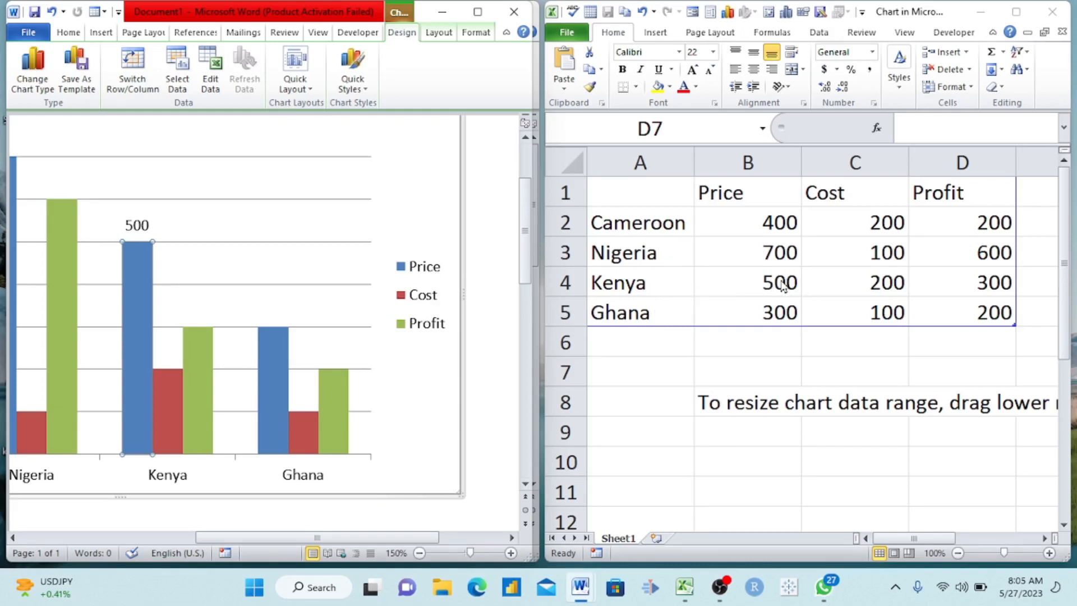
{"action": "left_click", "coordinate": [284, 345]}
{"action": "right_click", "coordinate": [284, 345]}
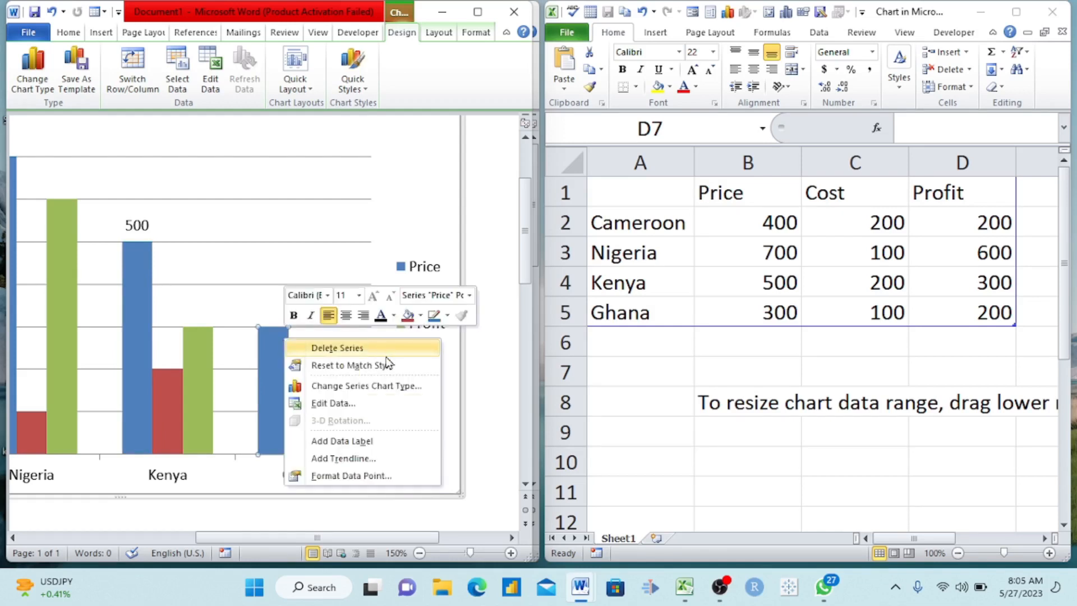
{"action": "left_click", "coordinate": [365, 443]}
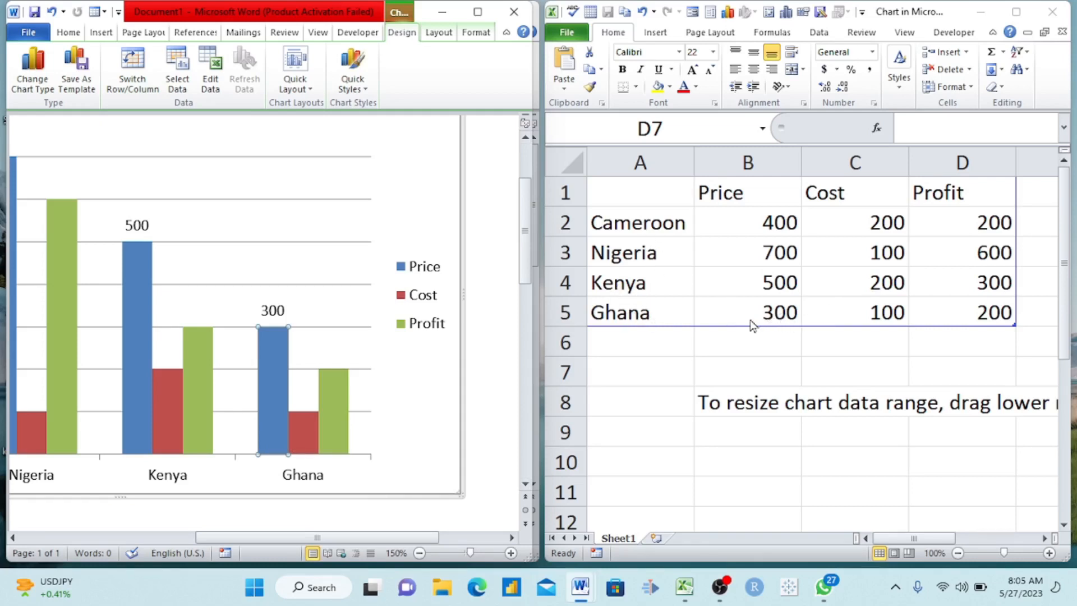
Step: Add data labels to the whole Profit series and check them against the data sheet
{"action": "left_click", "coordinate": [333, 386]}
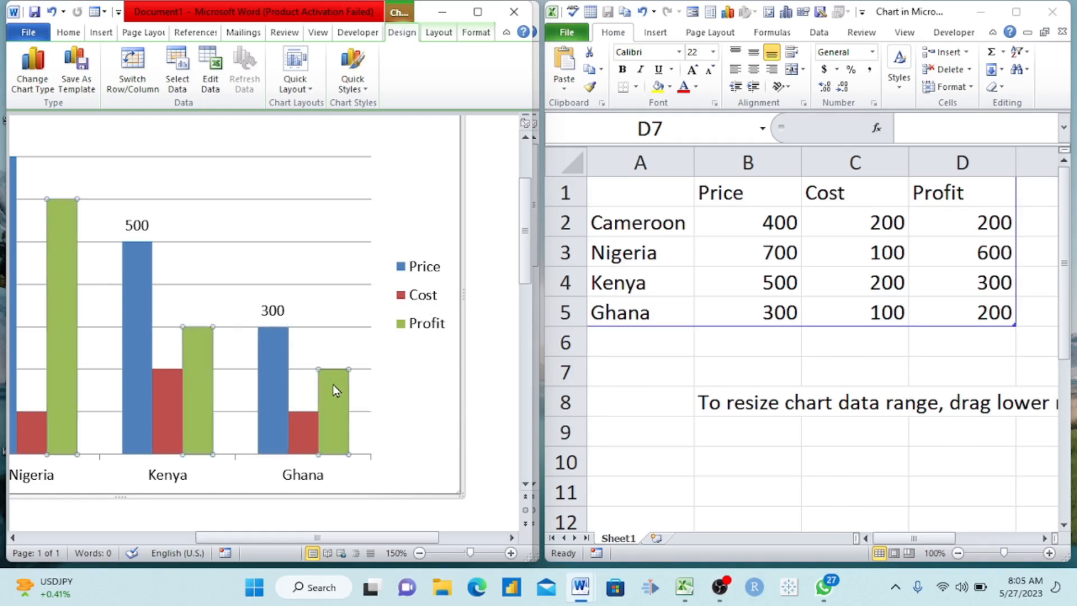
{"action": "right_click", "coordinate": [335, 390]}
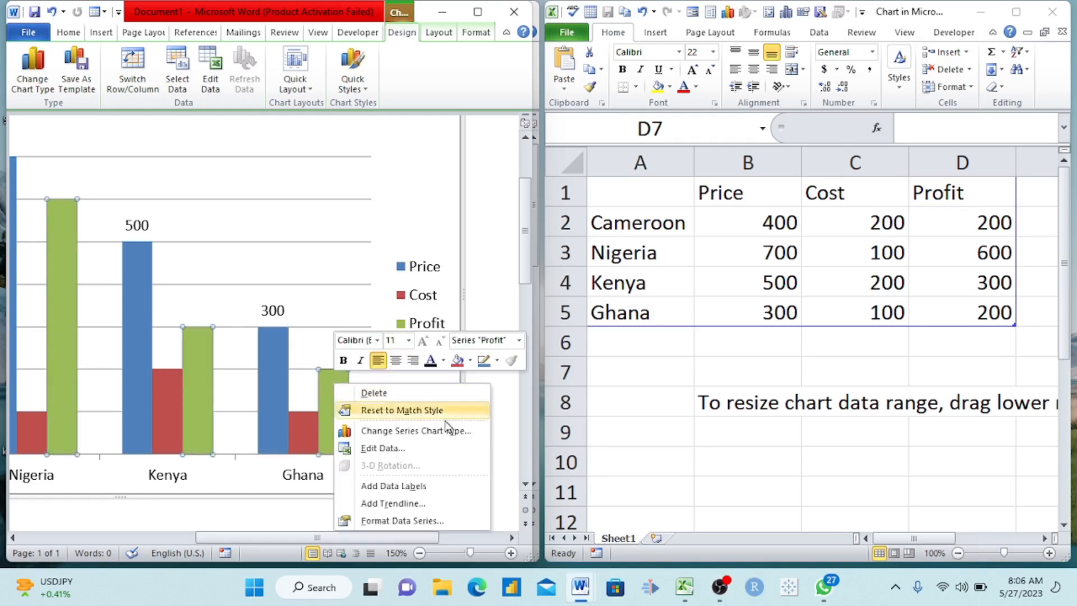
{"action": "left_click", "coordinate": [401, 492]}
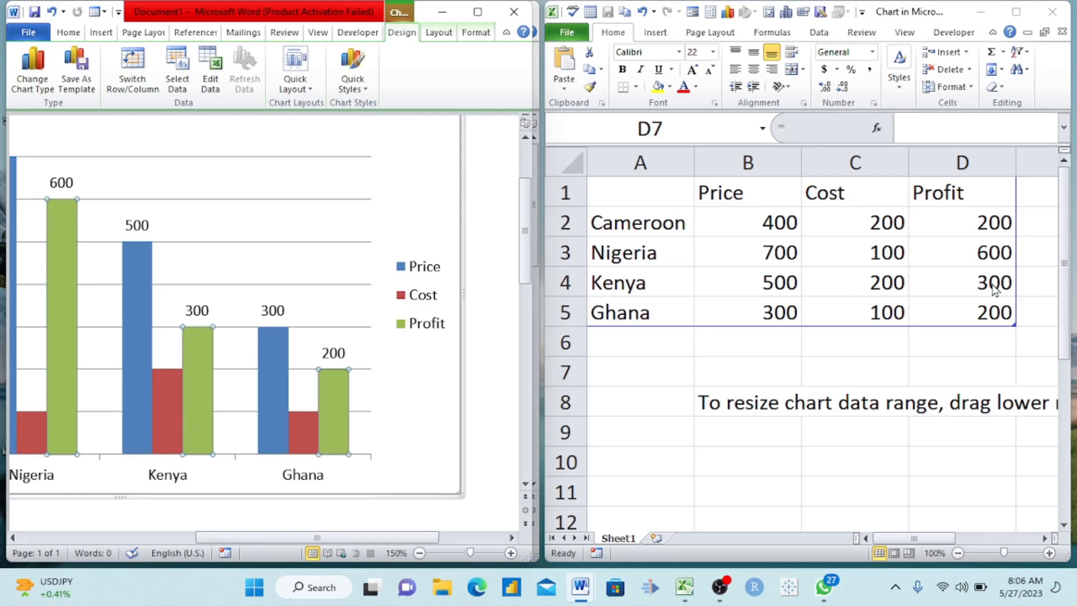
{"action": "scroll", "coordinate": [240, 427], "scroll_direction": "left", "scroll_amount": 2}
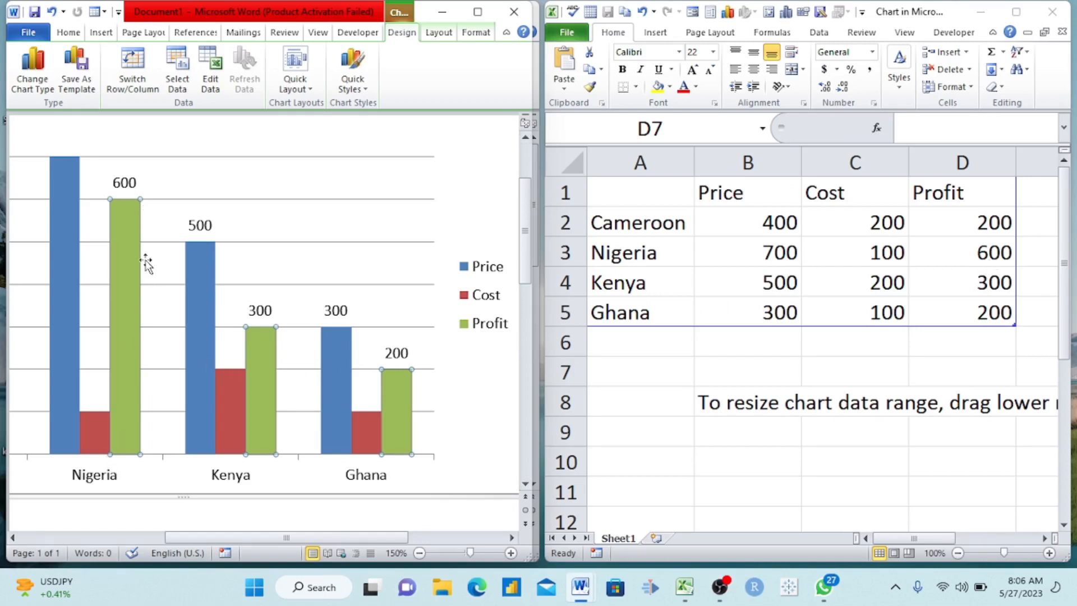
{"action": "mouse_move", "coordinate": [123, 372]}
{"action": "scroll", "coordinate": [139, 392], "scroll_direction": "left", "scroll_amount": 5}
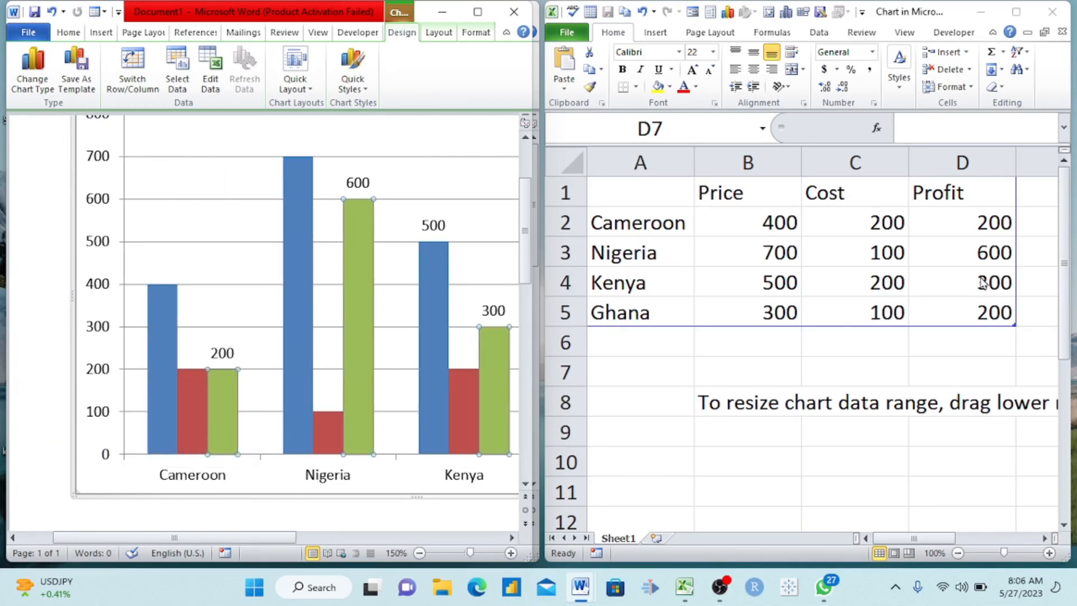
{"action": "left_click", "coordinate": [164, 295]}
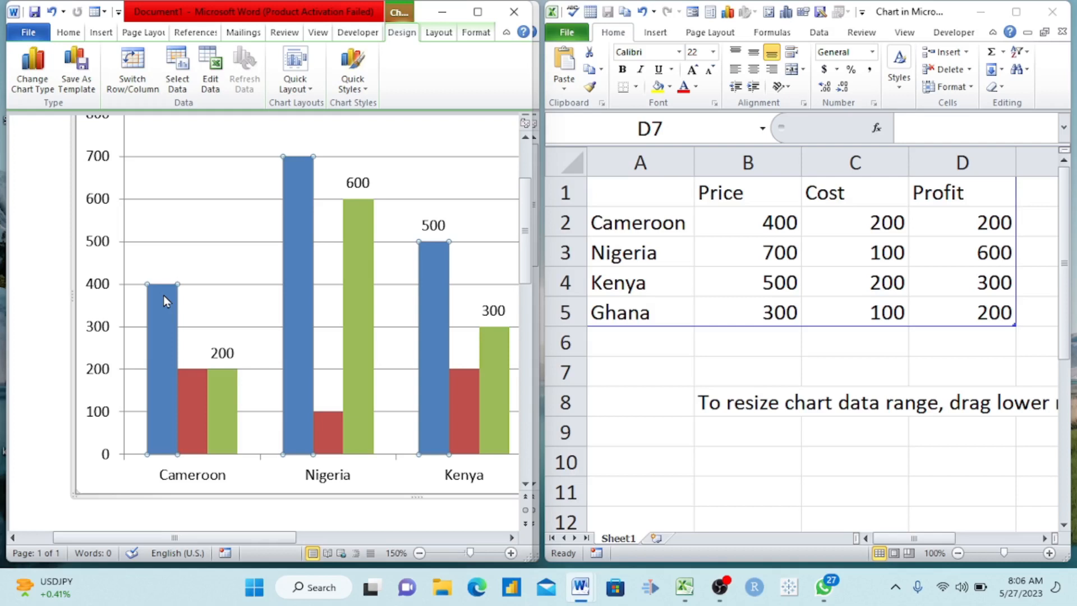
{"action": "right_click", "coordinate": [163, 295]}
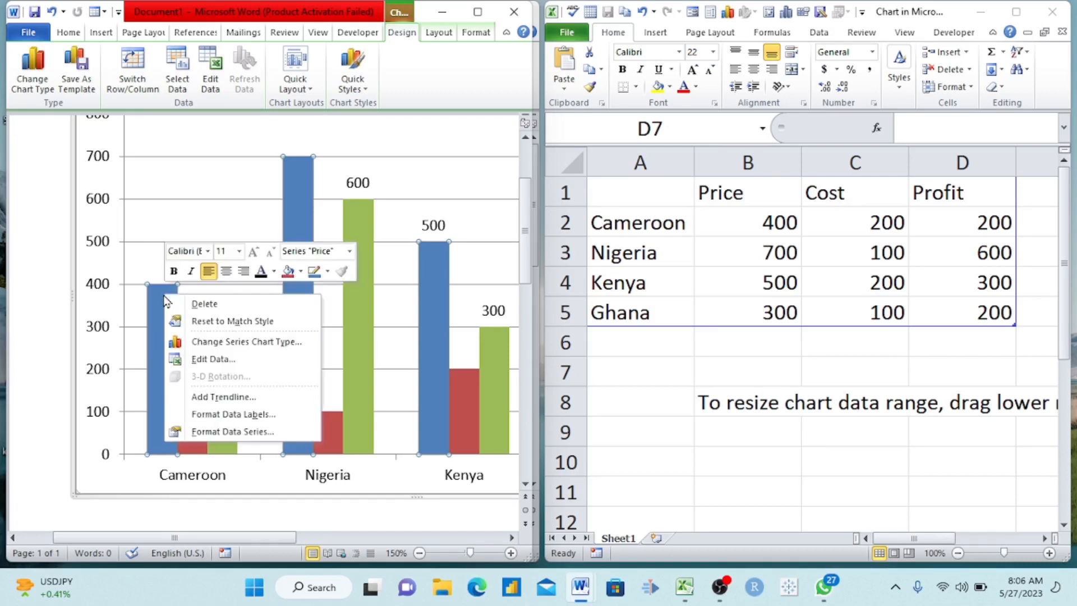
{"action": "left_click", "coordinate": [237, 414]}
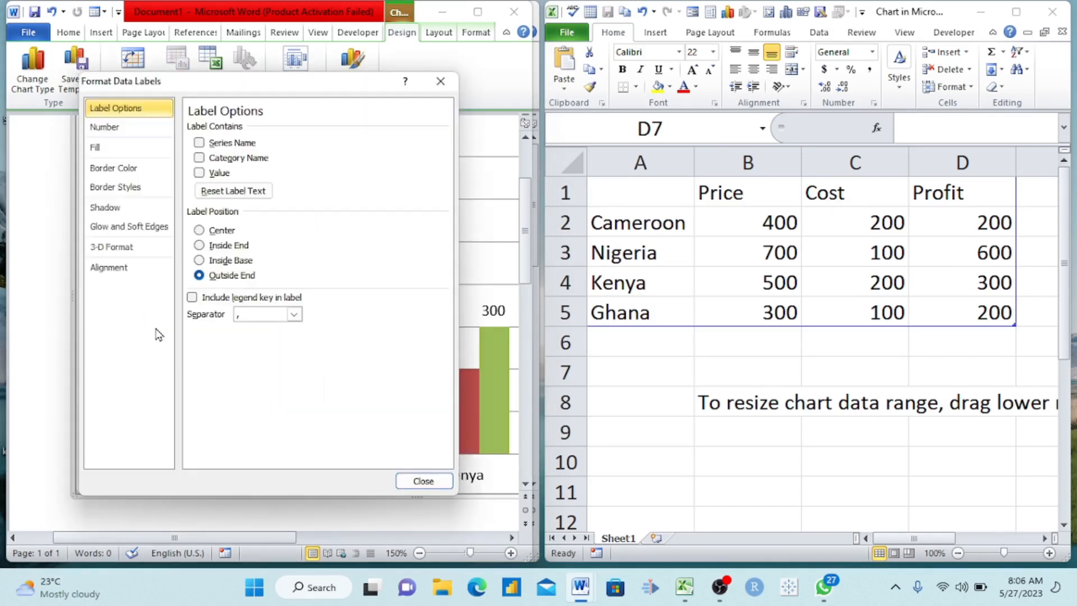
{"action": "left_click", "coordinate": [440, 80]}
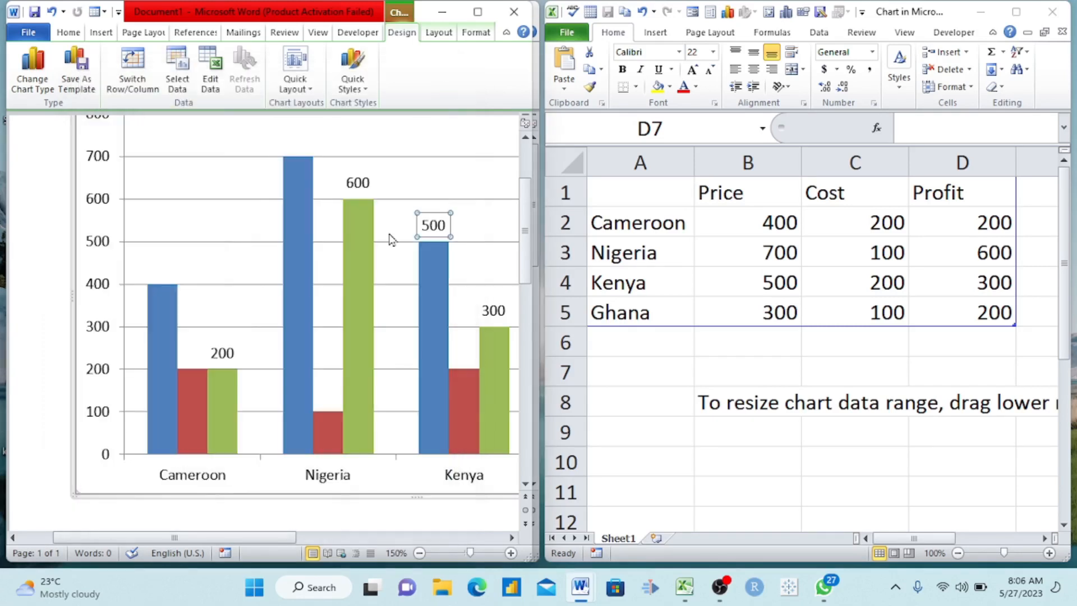
{"action": "left_click", "coordinate": [163, 301]}
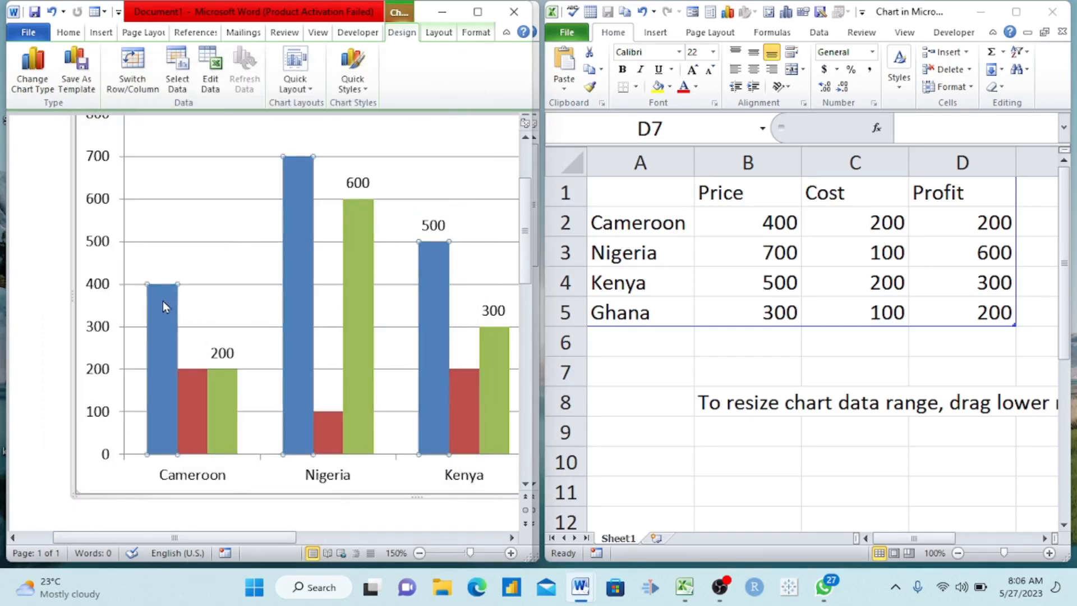
{"action": "right_click", "coordinate": [163, 301]}
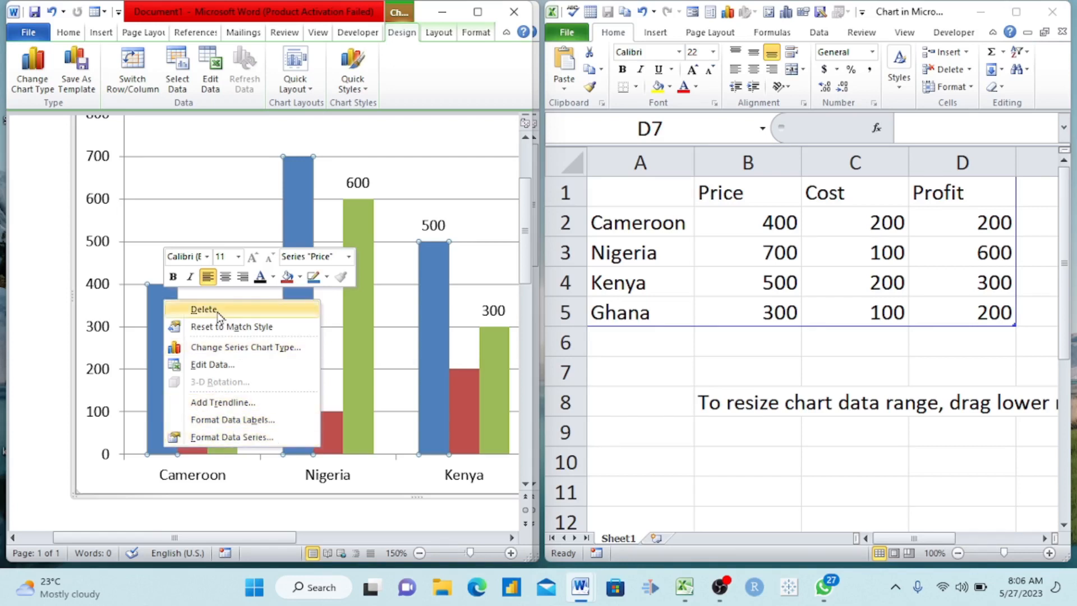
{"action": "key", "text": "Escape"}
Step: Add individual data labels to the Price columns of Nigeria and Cameroon
{"action": "left_click", "coordinate": [299, 169]}
{"action": "right_click", "coordinate": [299, 169]}
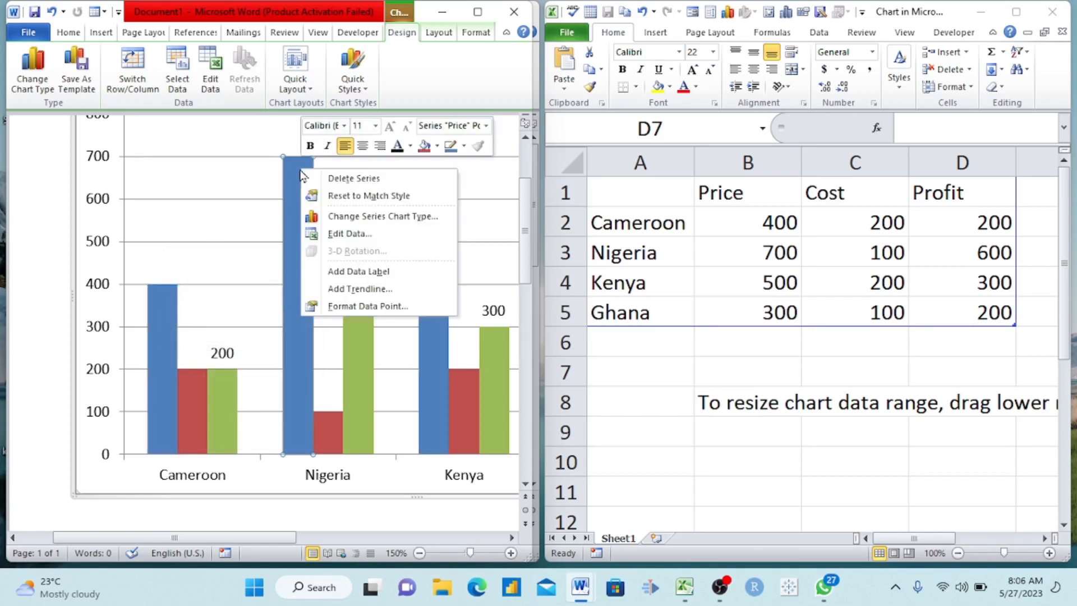
{"action": "left_click", "coordinate": [371, 272]}
{"action": "left_click", "coordinate": [173, 290]}
{"action": "right_click", "coordinate": [173, 289]}
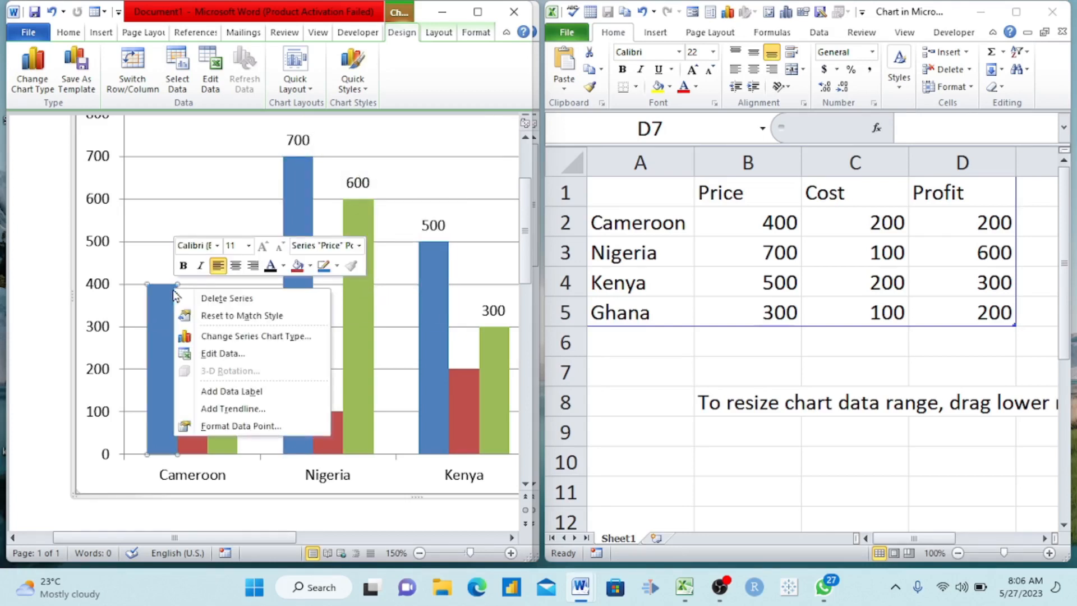
{"action": "left_click", "coordinate": [249, 394]}
Step: Add data labels to the whole Cost series and check them along the chart
{"action": "left_click", "coordinate": [326, 427]}
{"action": "right_click", "coordinate": [331, 430]}
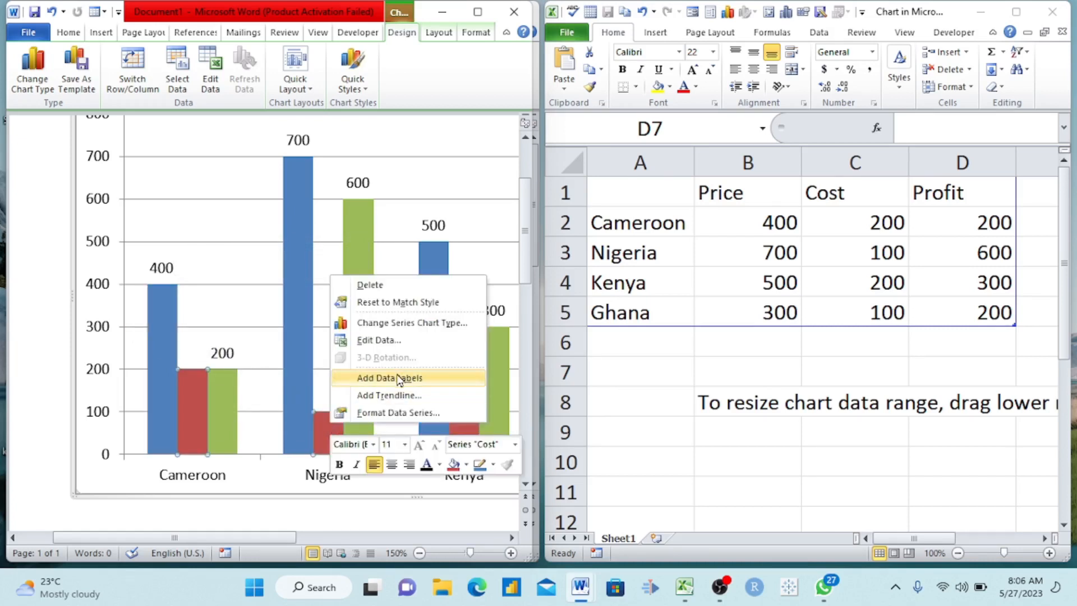
{"action": "left_click", "coordinate": [408, 384]}
{"action": "scroll", "coordinate": [396, 415], "scroll_direction": "right", "scroll_amount": 3}
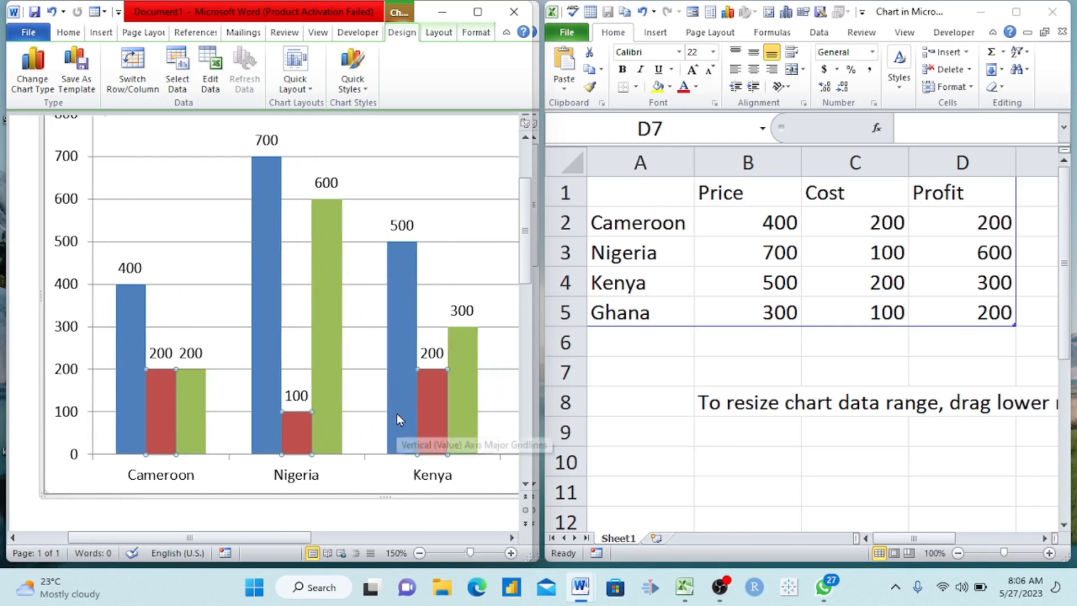
{"action": "scroll", "coordinate": [396, 413], "scroll_direction": "right", "scroll_amount": 2}
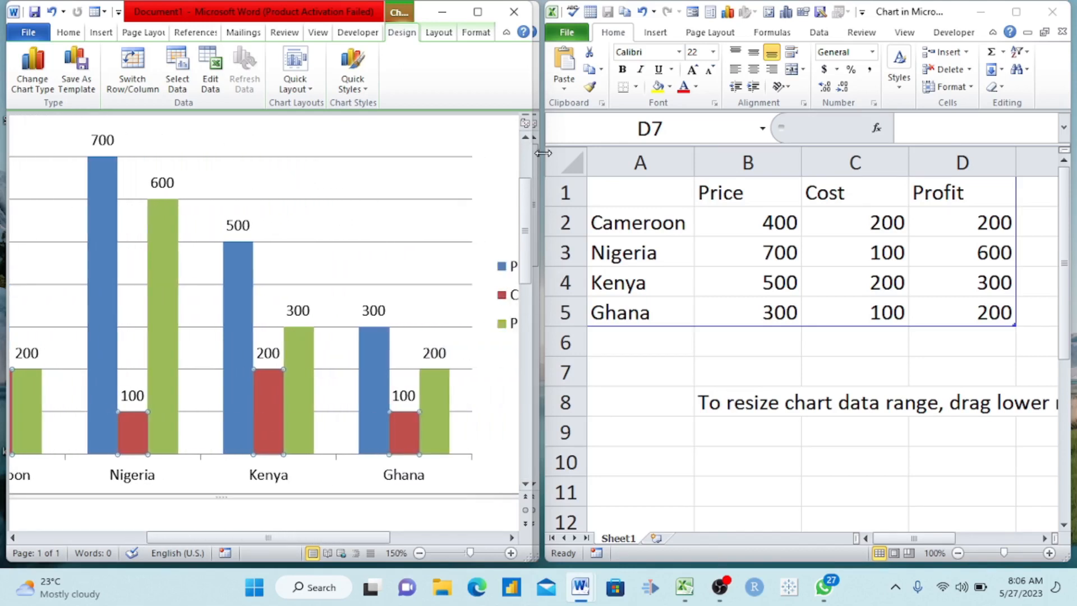
Step: Narrow the data sheet window and widen the document window so the whole chart with its legend fits
{"action": "left_click_drag", "start_coordinate": [540, 162], "coordinate": [837, 192]}
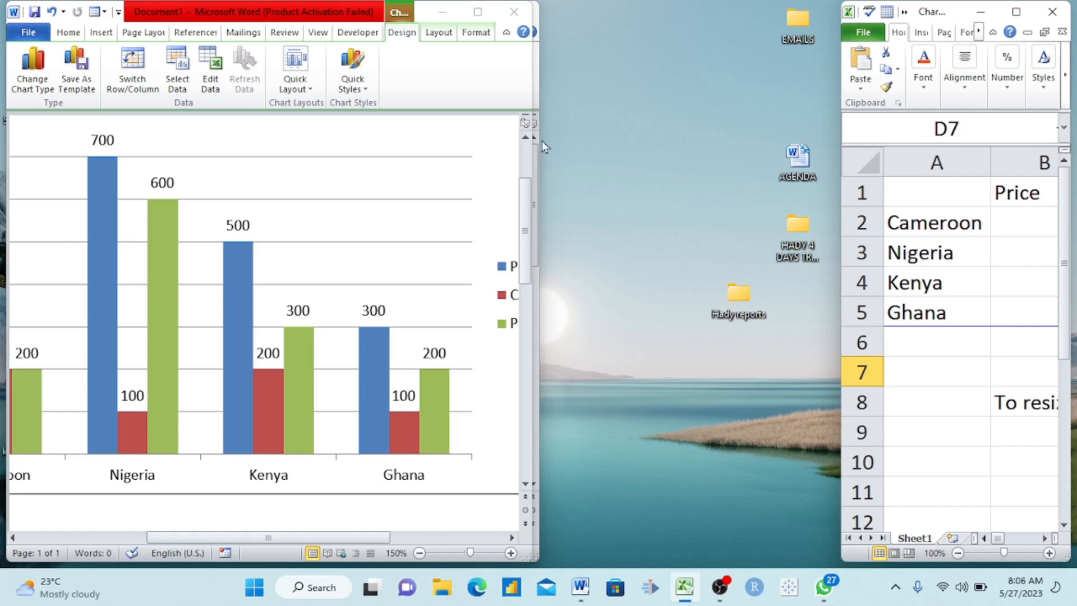
{"action": "left_click_drag", "start_coordinate": [533, 90], "coordinate": [742, 110]}
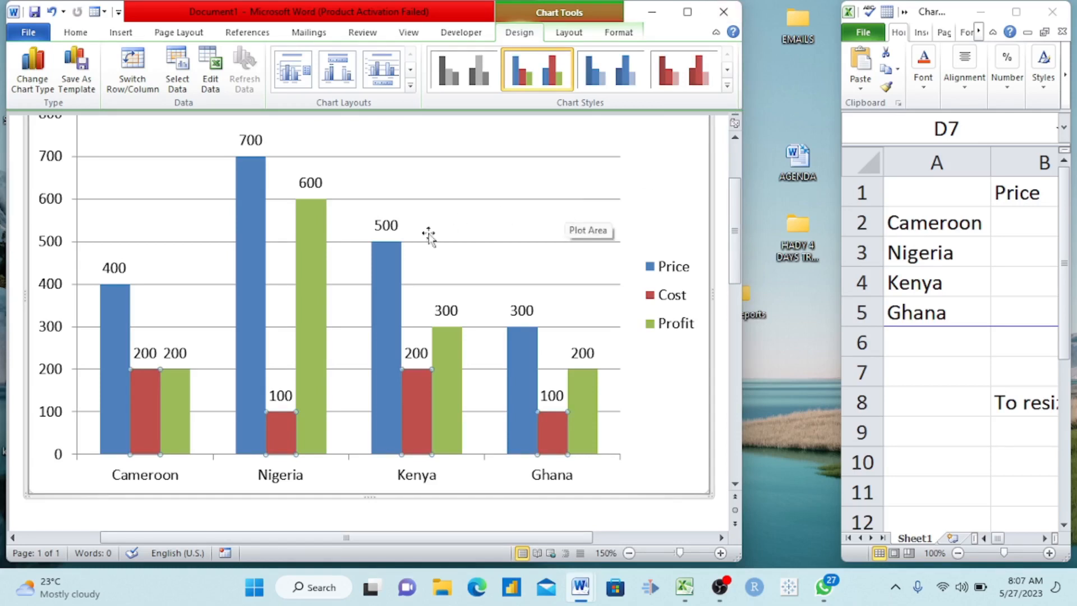
Step: Delete the vertical value axis from the column chart
{"action": "scroll", "coordinate": [539, 345], "scroll_direction": "up", "scroll_amount": 3}
{"action": "scroll", "coordinate": [535, 345], "scroll_direction": "down", "scroll_amount": 6}
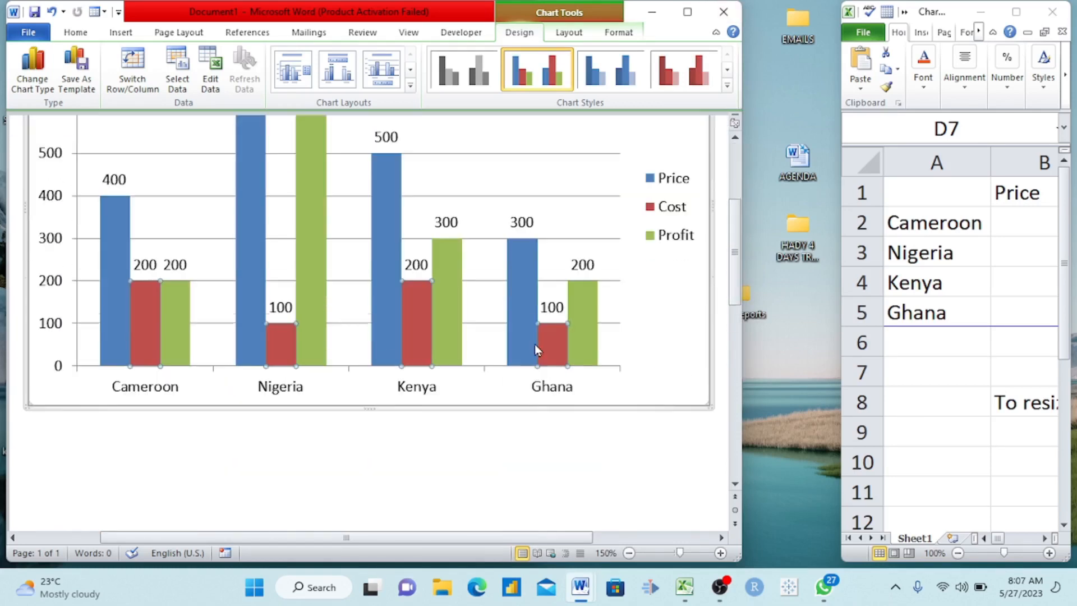
{"action": "scroll", "coordinate": [535, 348], "scroll_direction": "up", "scroll_amount": 3}
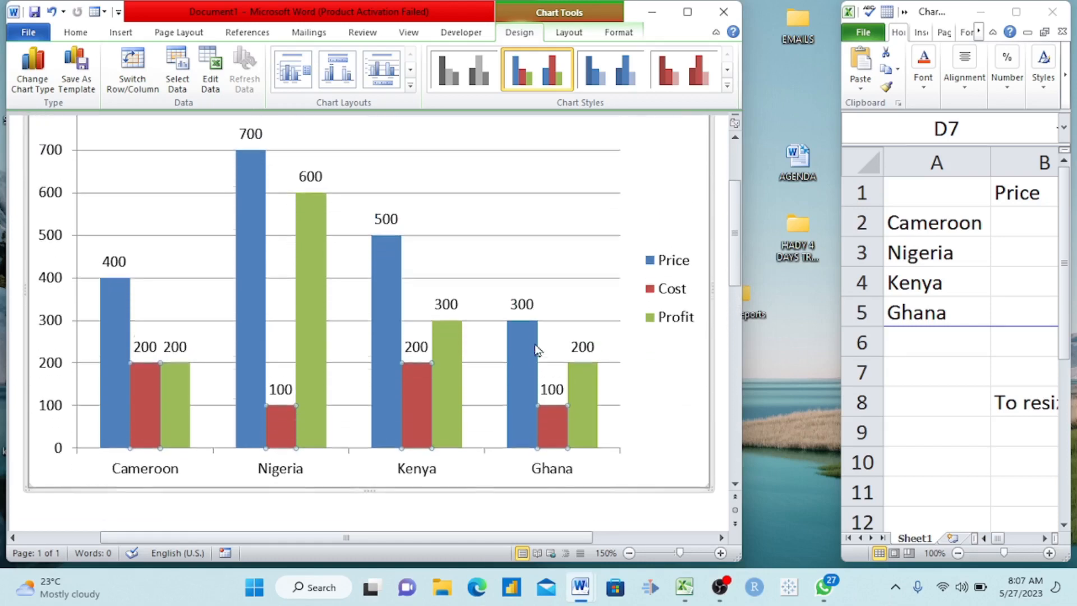
{"action": "scroll", "coordinate": [539, 352], "scroll_direction": "up", "scroll_amount": 1}
{"action": "left_click", "coordinate": [61, 161]}
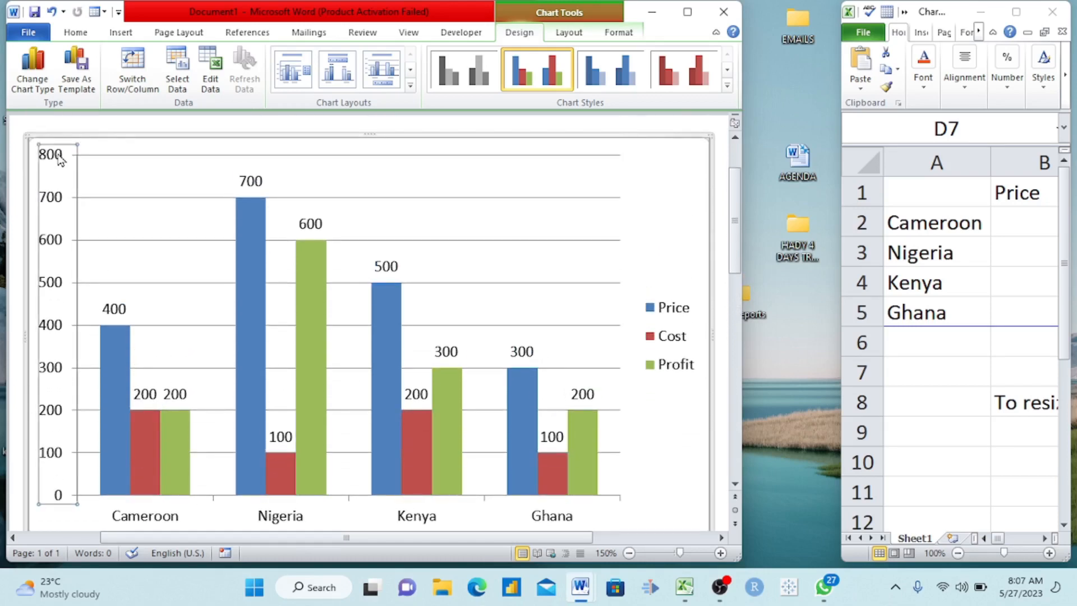
{"action": "right_click", "coordinate": [60, 161]}
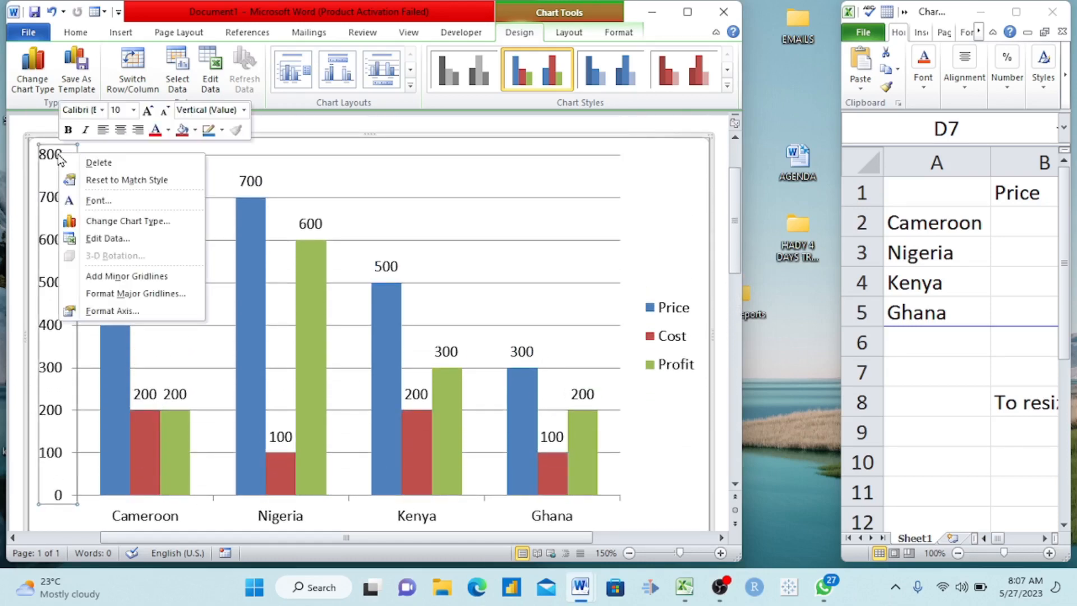
{"action": "left_click", "coordinate": [99, 163]}
Step: Try to delete the chart's plot area at its uppermost gridline
{"action": "scroll", "coordinate": [337, 328], "scroll_direction": "up", "scroll_amount": 3}
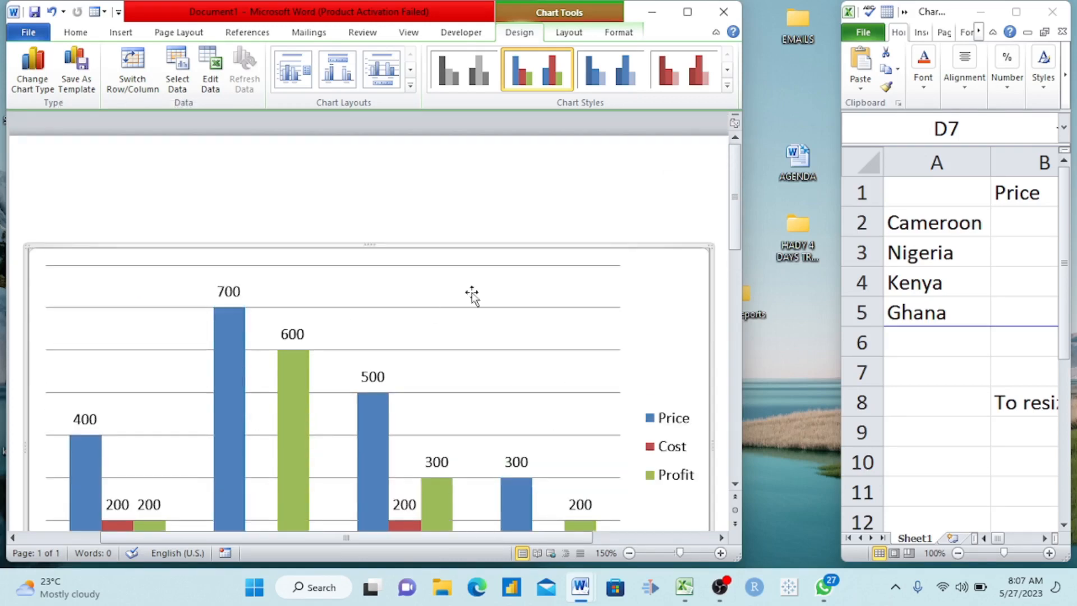
{"action": "left_click", "coordinate": [473, 267]}
{"action": "right_click", "coordinate": [472, 267]}
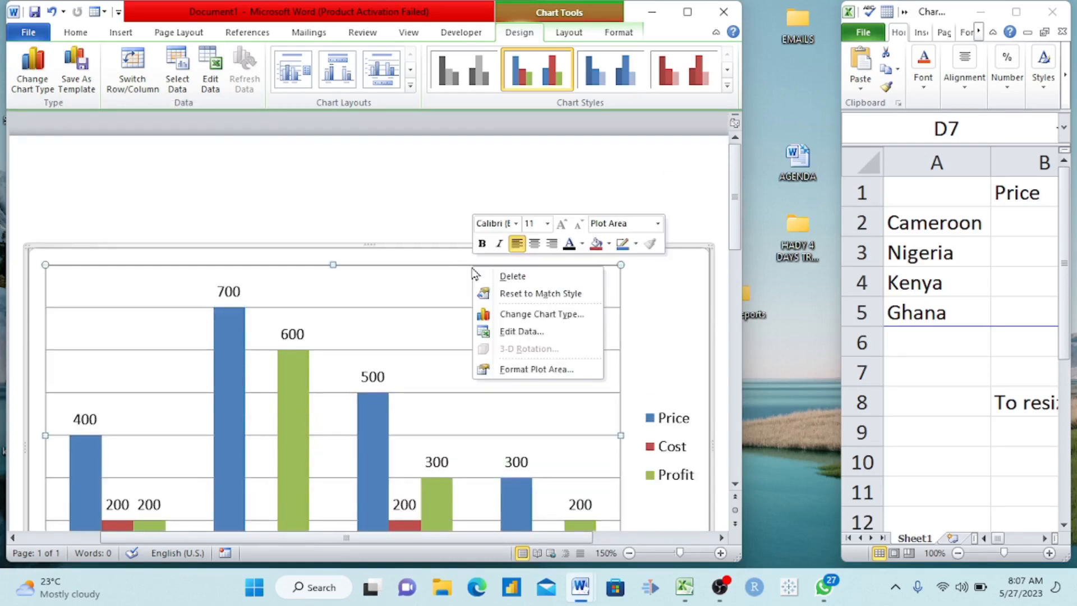
{"action": "left_click", "coordinate": [511, 277]}
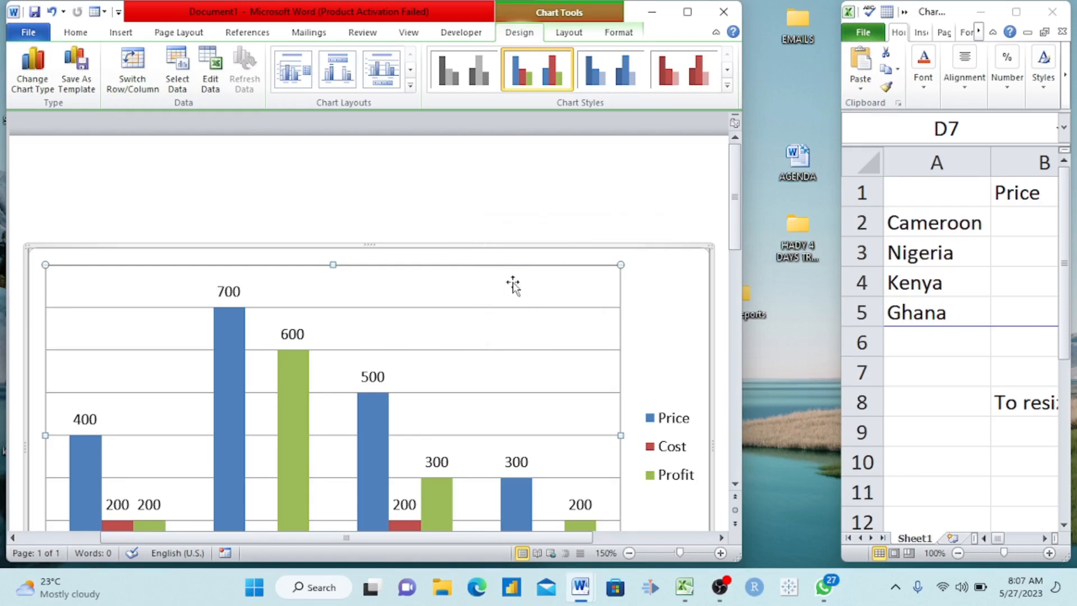
{"action": "right_click", "coordinate": [509, 265]}
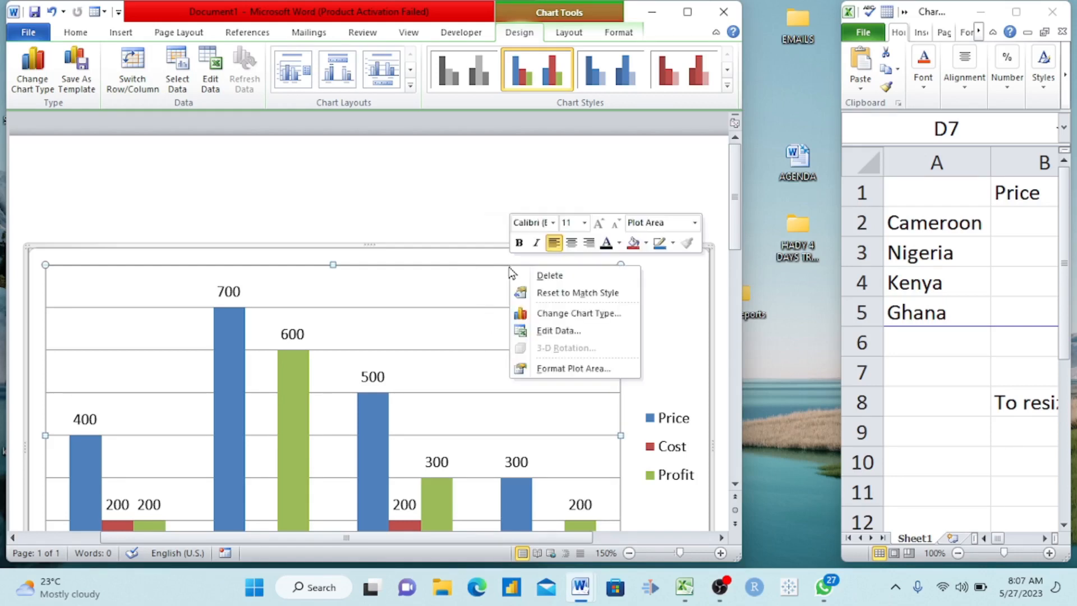
{"action": "left_click", "coordinate": [550, 276]}
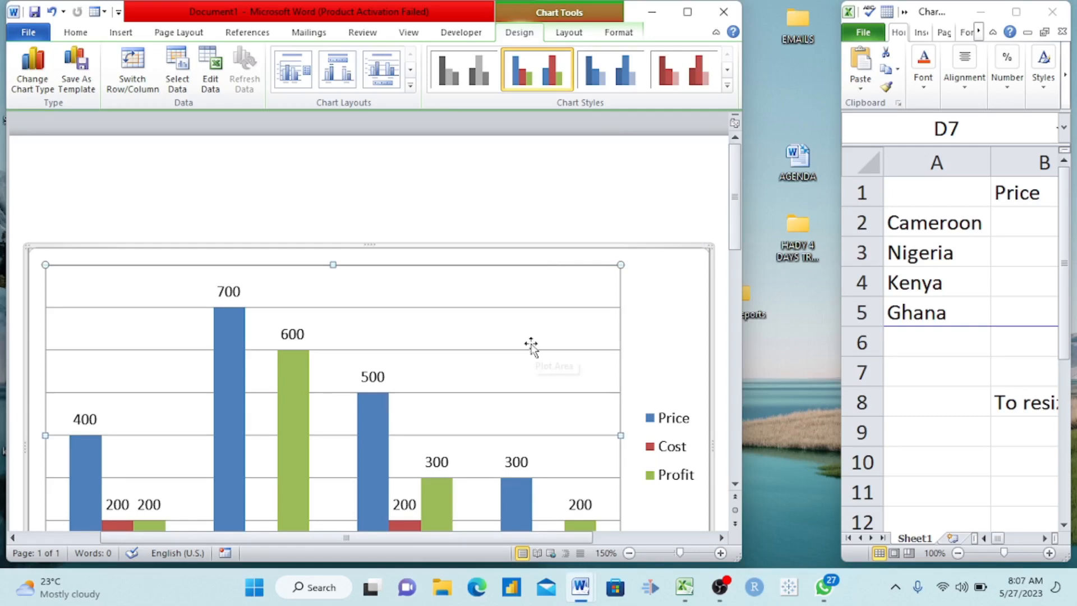
Step: Shrink the plot area from its upper corner to leave space above the columns and beside the legend
{"action": "scroll", "coordinate": [529, 348], "scroll_direction": "down", "scroll_amount": 5}
{"action": "scroll", "coordinate": [532, 348], "scroll_direction": "up", "scroll_amount": 3}
{"action": "scroll", "coordinate": [531, 348], "scroll_direction": "up", "scroll_amount": 2}
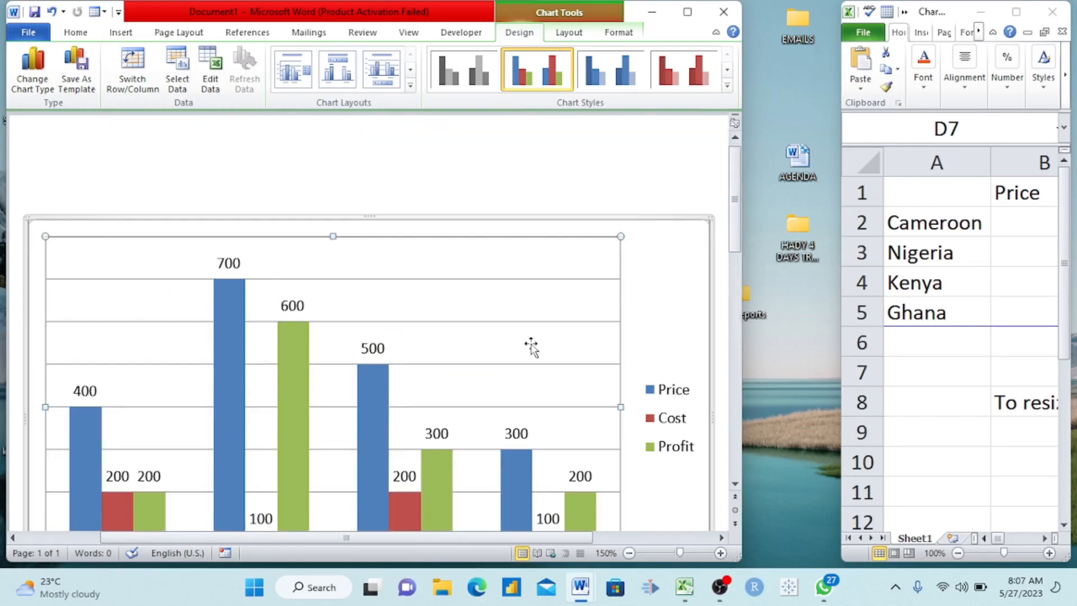
{"action": "left_click_drag", "start_coordinate": [619, 237], "coordinate": [597, 295]}
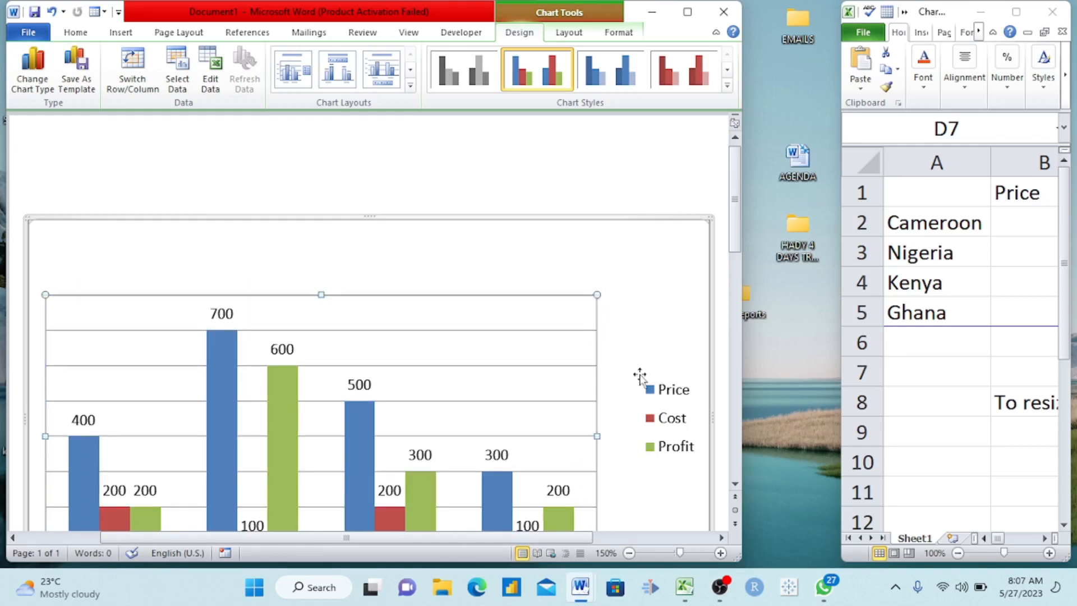
{"action": "scroll", "coordinate": [639, 376], "scroll_direction": "down", "scroll_amount": 6}
{"action": "scroll", "coordinate": [640, 376], "scroll_direction": "up", "scroll_amount": 3}
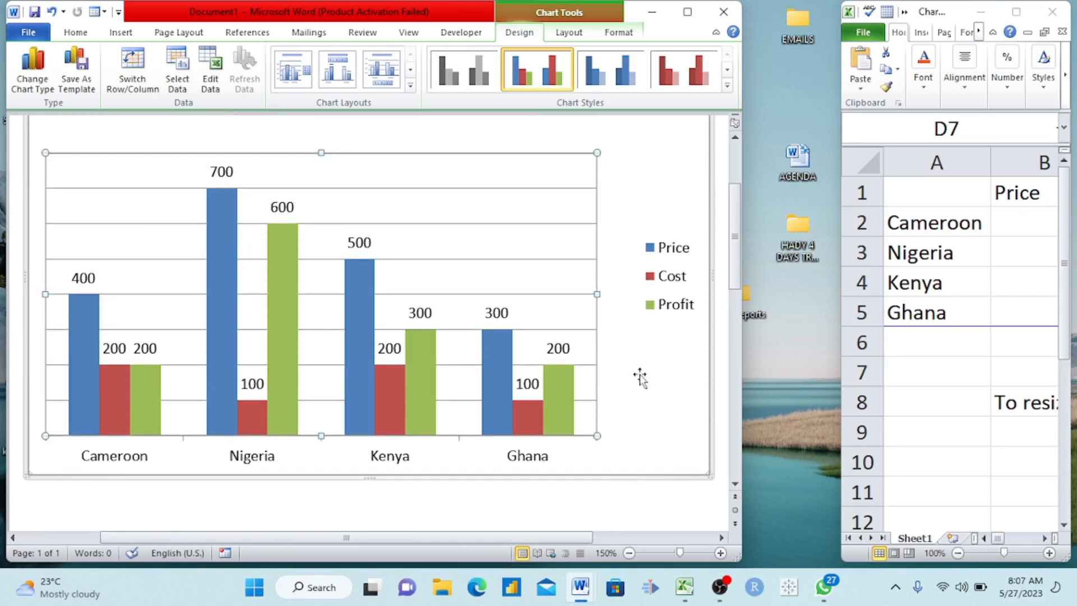
{"action": "scroll", "coordinate": [640, 377], "scroll_direction": "up", "scroll_amount": 2}
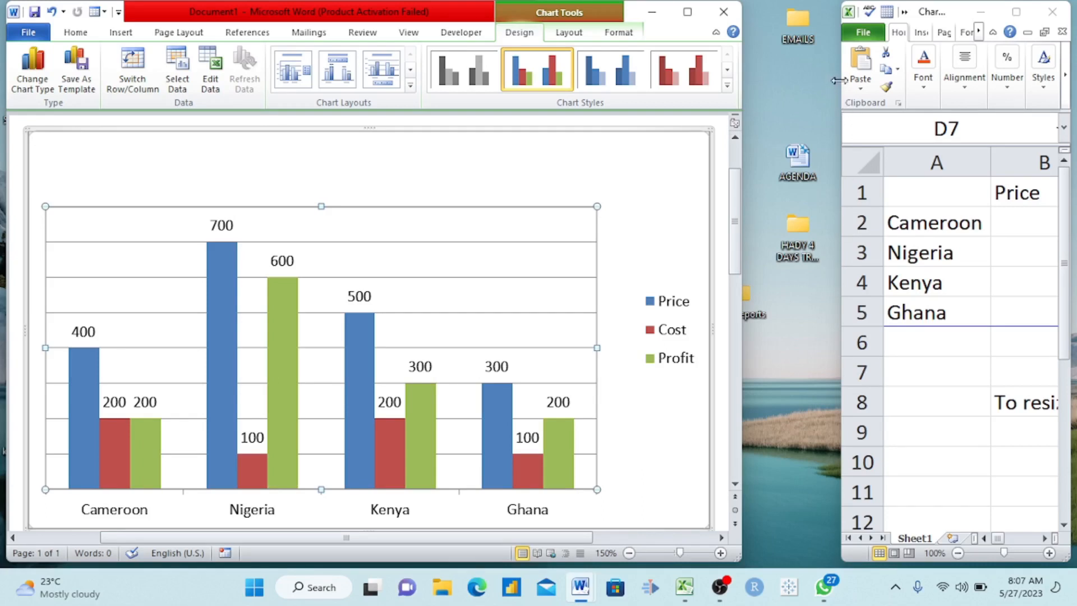
Step: Widen the data sheet window and add the column heading Total in cell E1, beside Profit
{"action": "left_click_drag", "start_coordinate": [839, 78], "coordinate": [643, 104]}
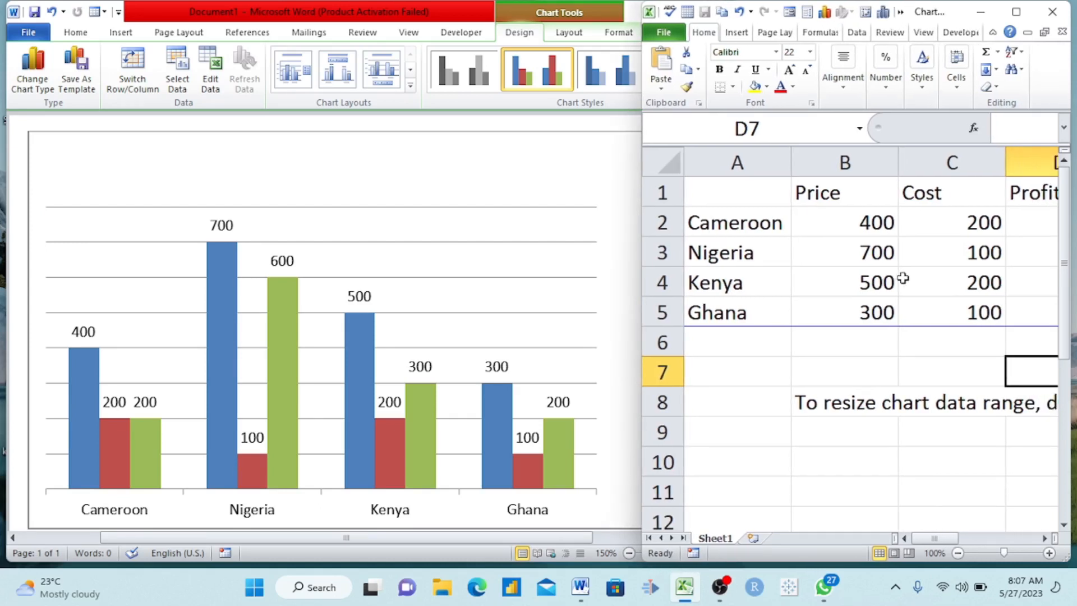
{"action": "left_click", "coordinate": [1044, 539]}
{"action": "left_click", "coordinate": [1044, 538]}
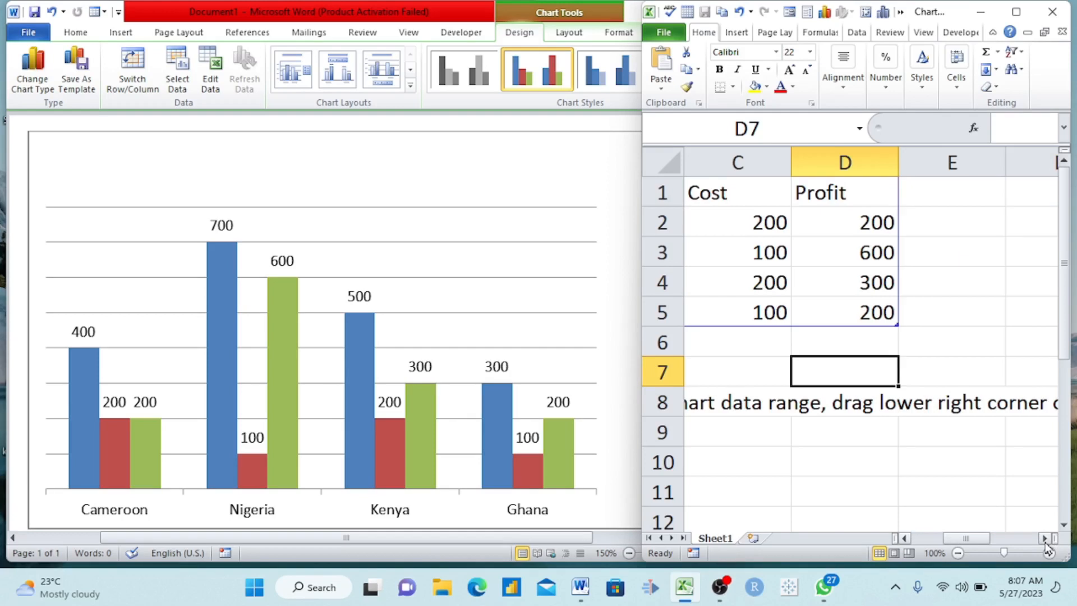
{"action": "left_click", "coordinate": [930, 203]}
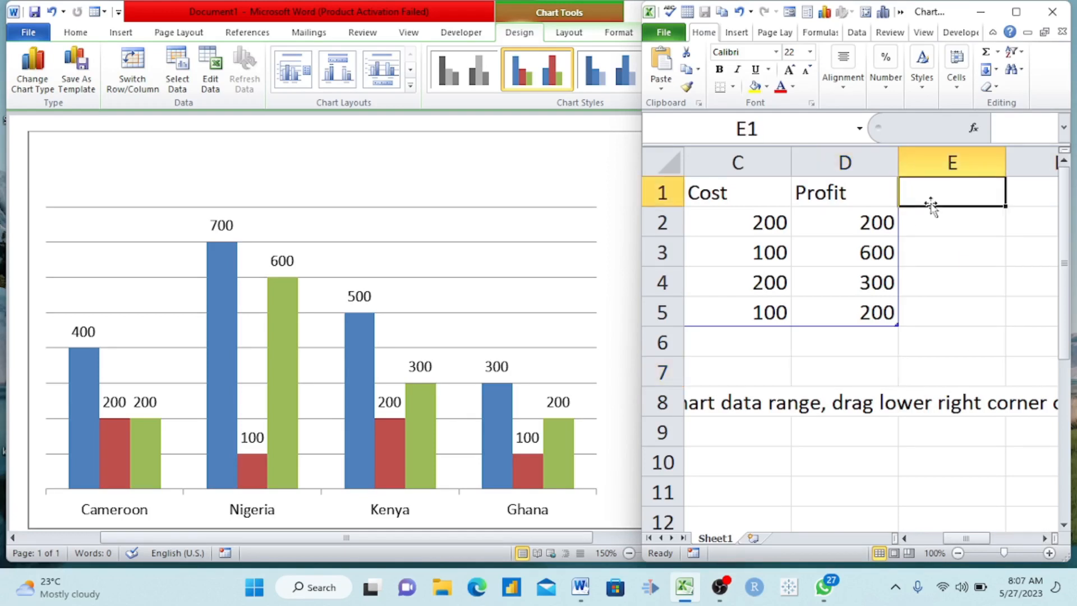
{"action": "type", "text": "Total"}
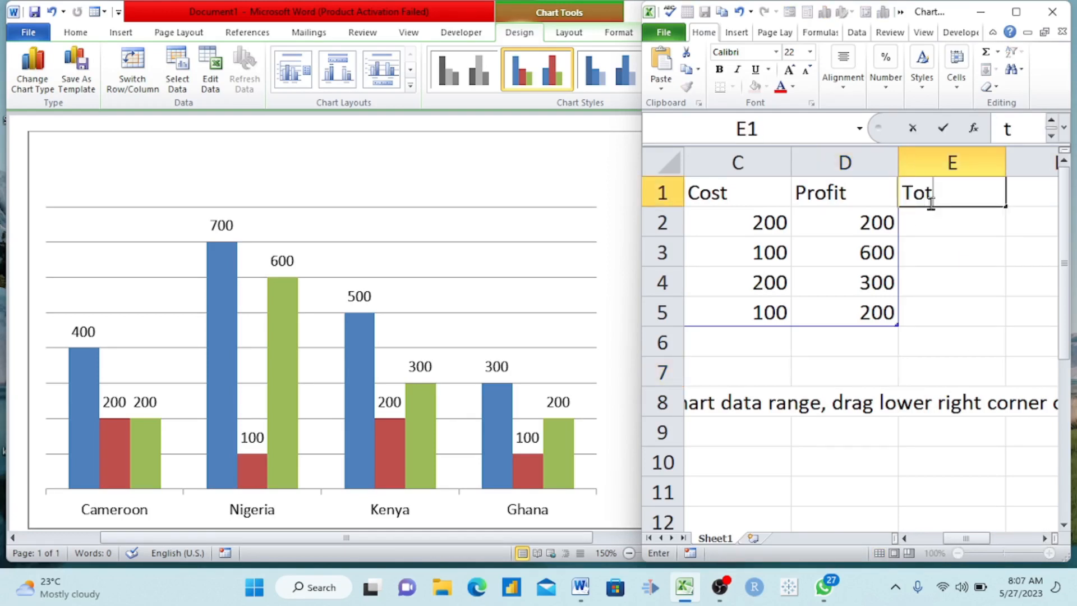
{"action": "left_click", "coordinate": [1012, 282]}
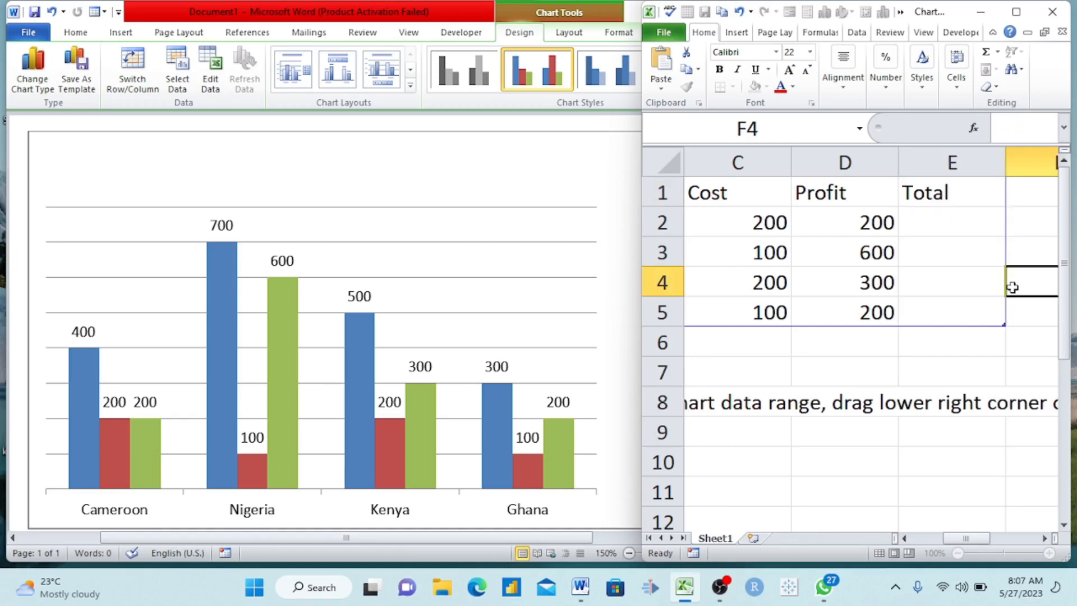
Step: Enter 200, 600, 300 and 200 as the Total values in cells E2 to E5
{"action": "left_click", "coordinate": [940, 222]}
{"action": "type", "text": "200"}
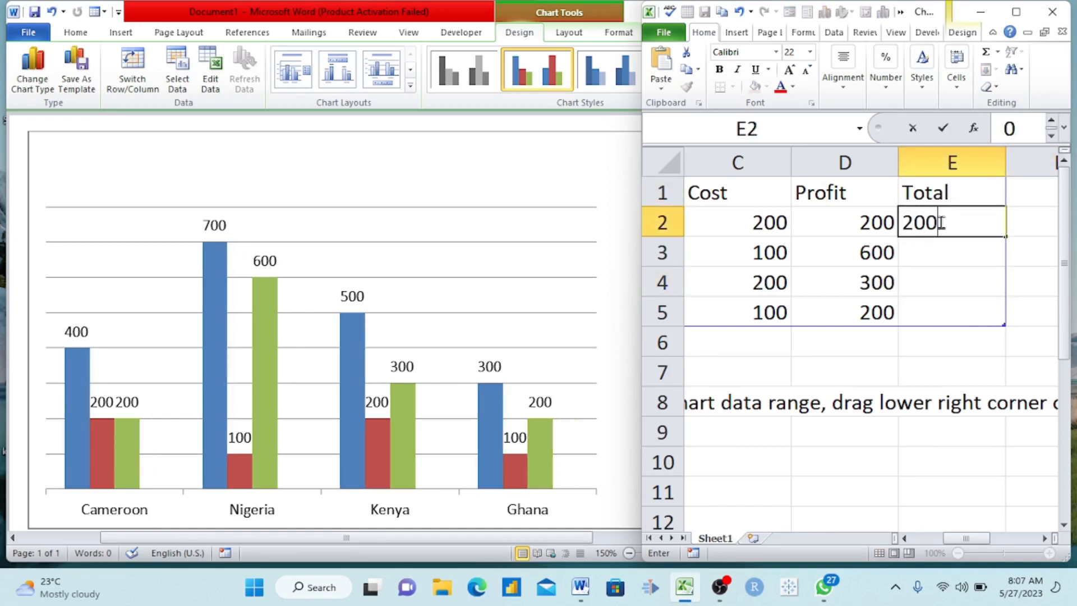
{"action": "left_click", "coordinate": [947, 252]}
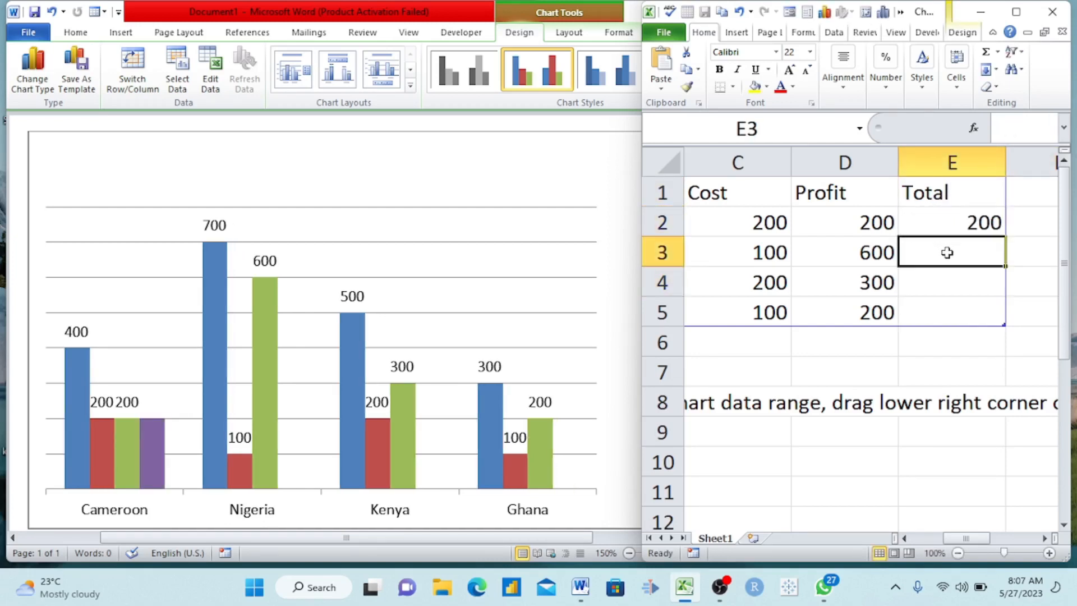
{"action": "type", "text": "600"}
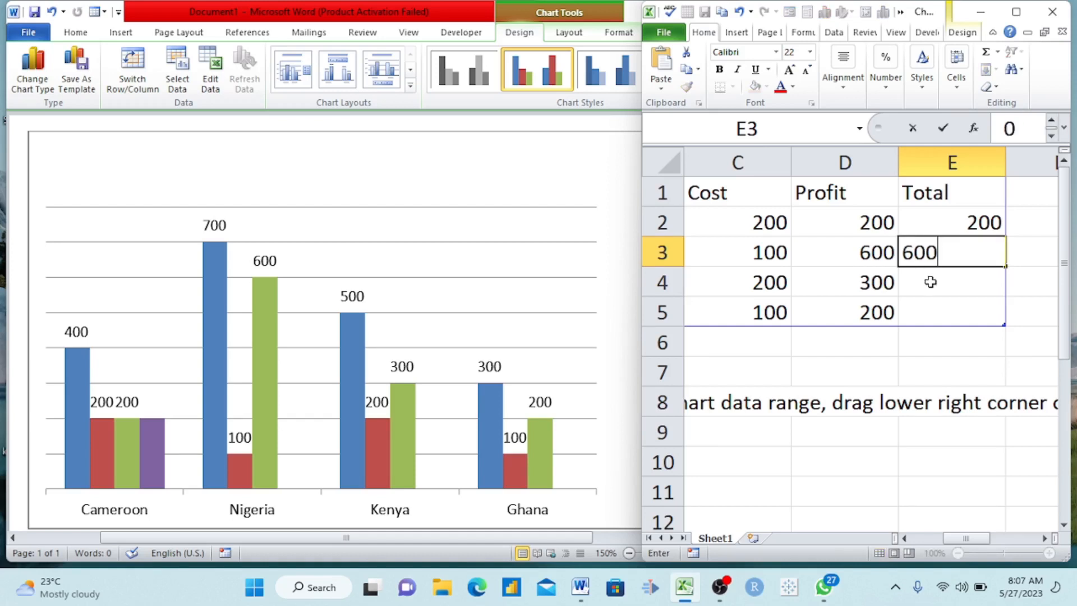
{"action": "left_click", "coordinate": [930, 282]}
{"action": "type", "text": "300"}
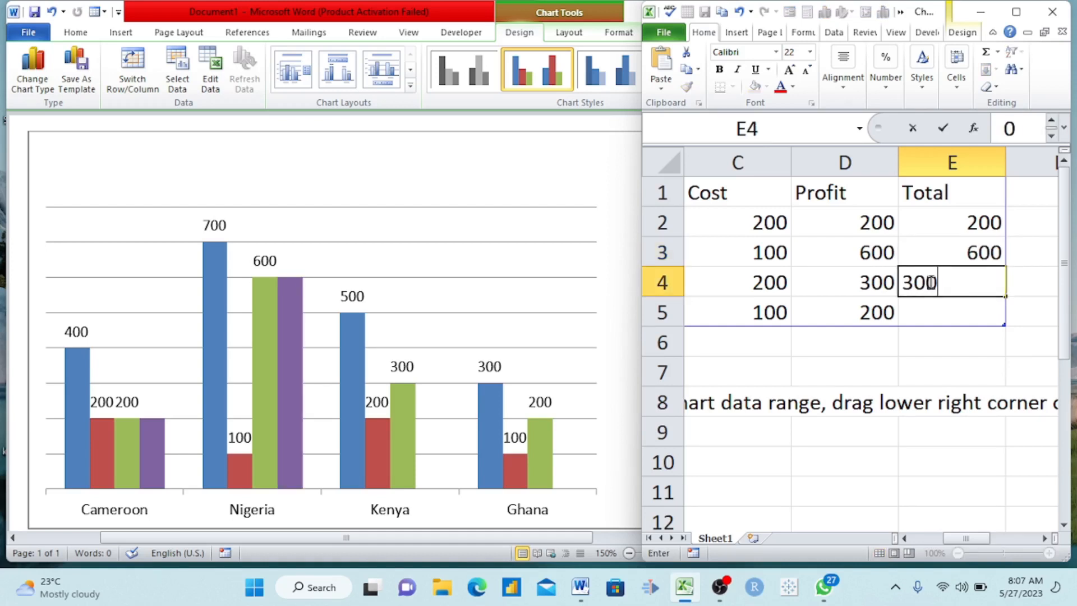
{"action": "left_click", "coordinate": [936, 315]}
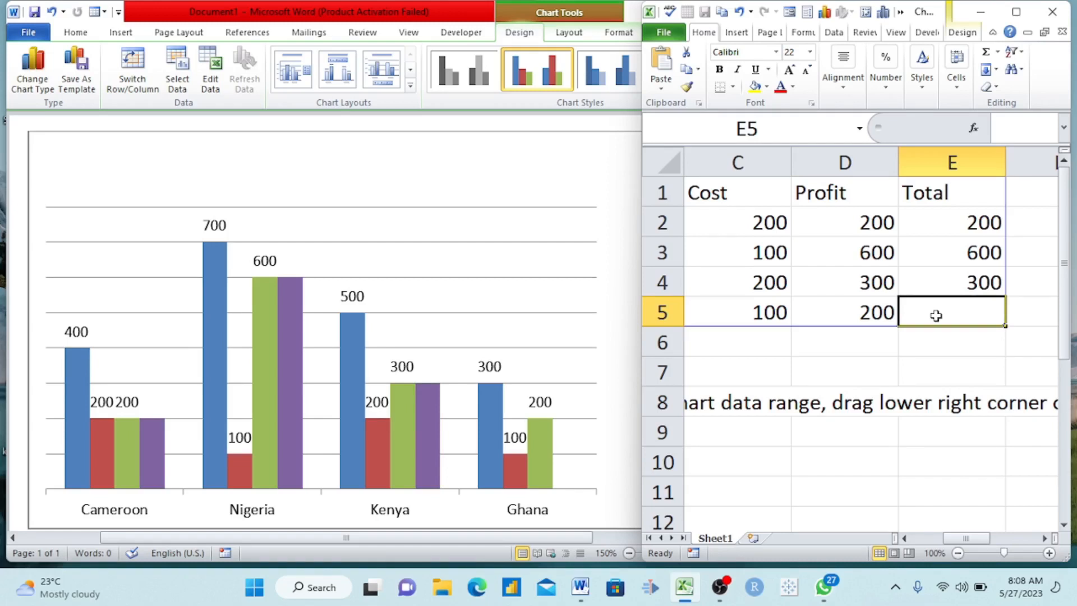
{"action": "type", "text": "200"}
{"action": "left_click", "coordinate": [941, 490]}
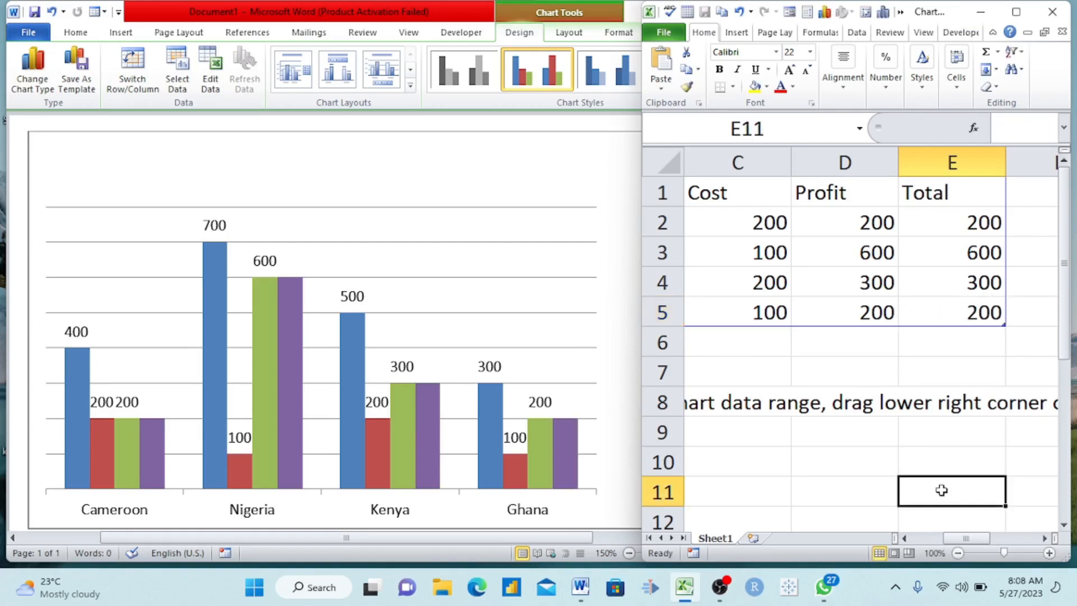
Step: Add data labels to the whole Total series in the chart
{"action": "left_click", "coordinate": [571, 446]}
{"action": "right_click", "coordinate": [571, 430]}
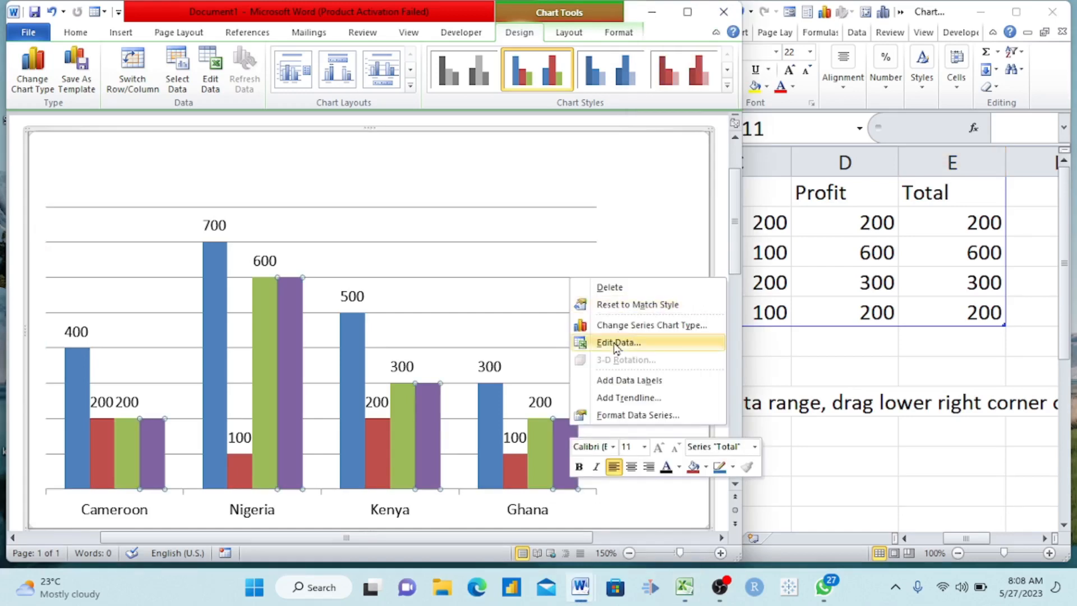
{"action": "left_click", "coordinate": [625, 380]}
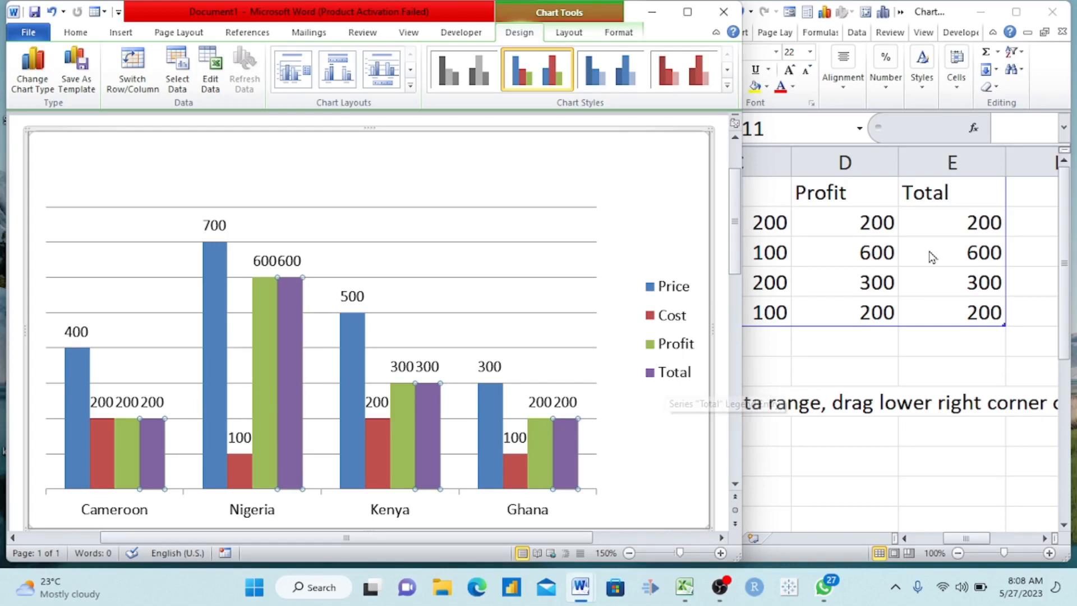
Step: Narrow the document window, widen the data sheet window beside it, and select cell A6 below Ghana
{"action": "scroll", "coordinate": [933, 252], "scroll_direction": "left", "scroll_amount": 1}
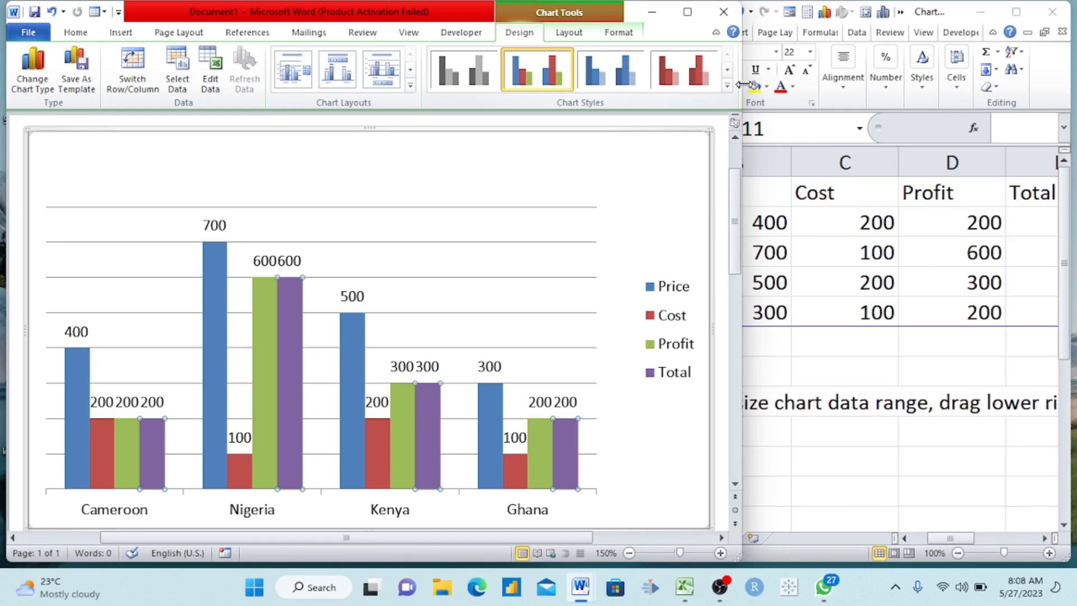
{"action": "left_click_drag", "start_coordinate": [741, 84], "coordinate": [511, 87]}
{"action": "left_click_drag", "start_coordinate": [639, 88], "coordinate": [559, 88]}
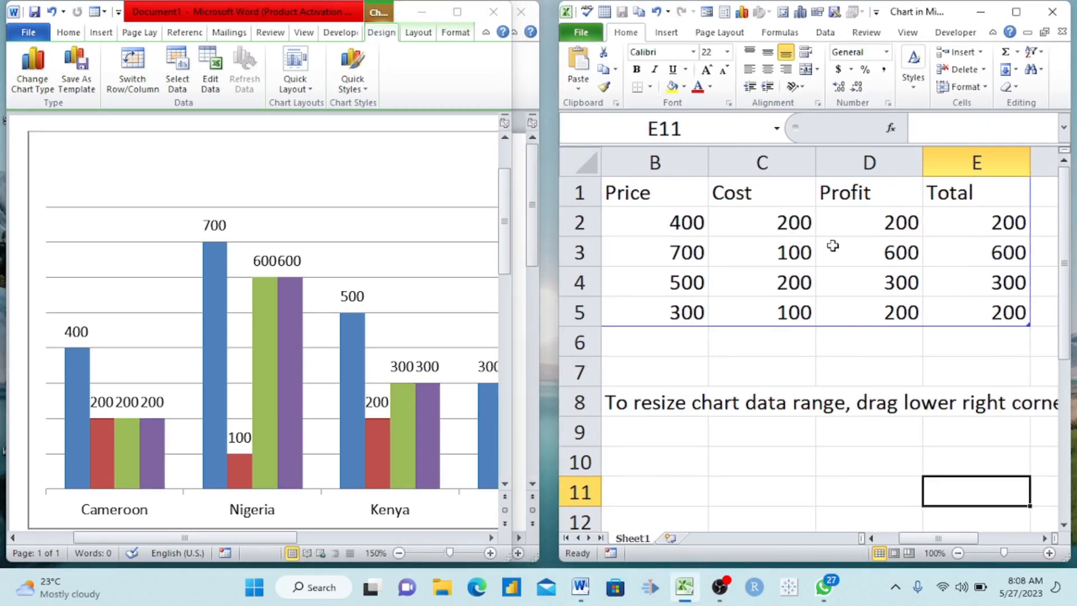
{"action": "scroll", "coordinate": [841, 250], "scroll_direction": "left", "scroll_amount": 1}
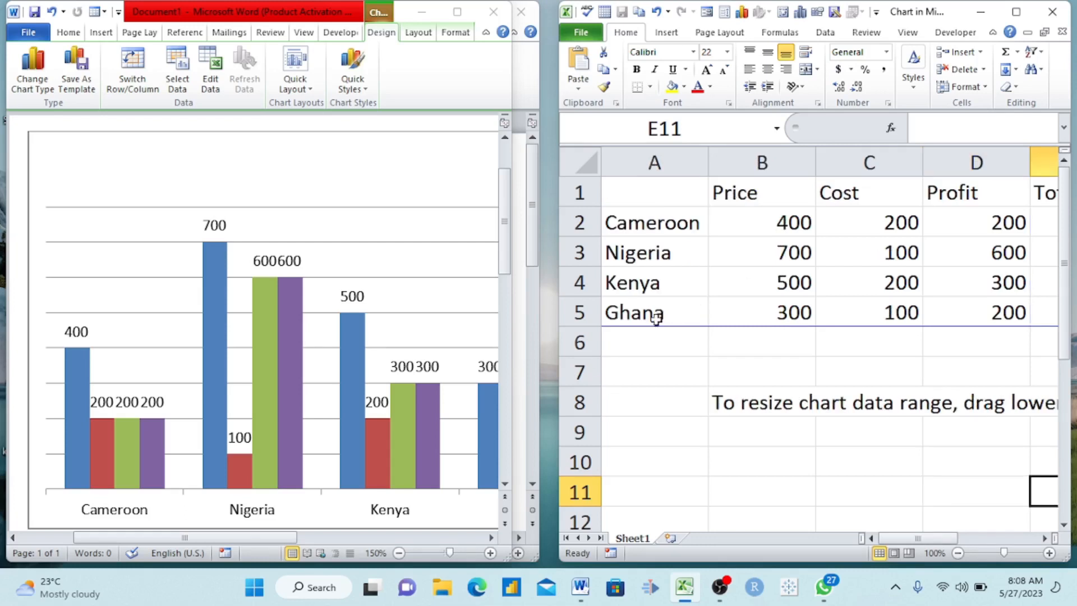
{"action": "left_click", "coordinate": [646, 339]}
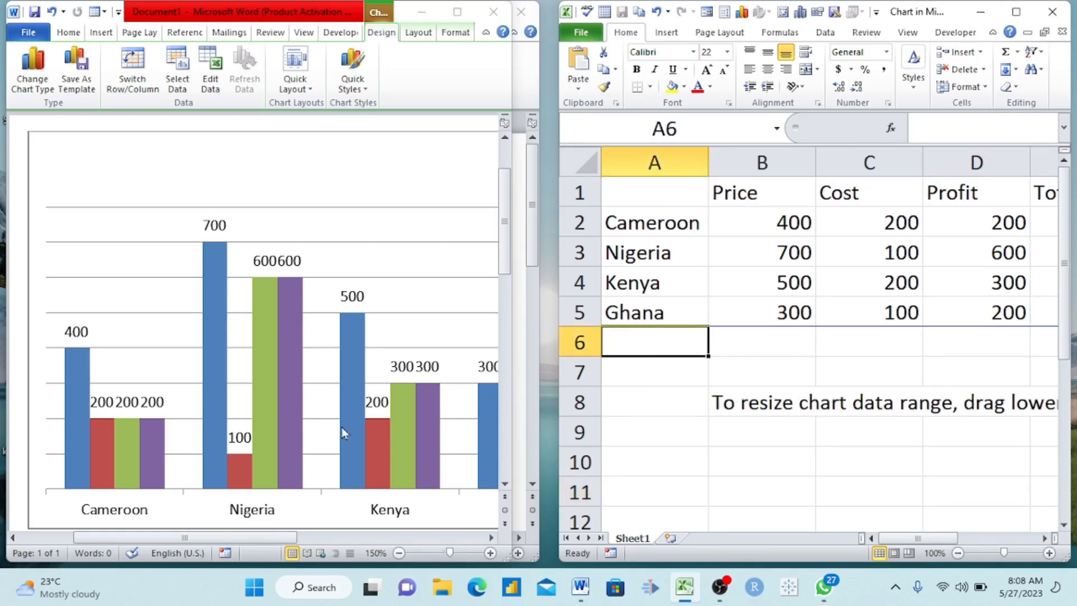